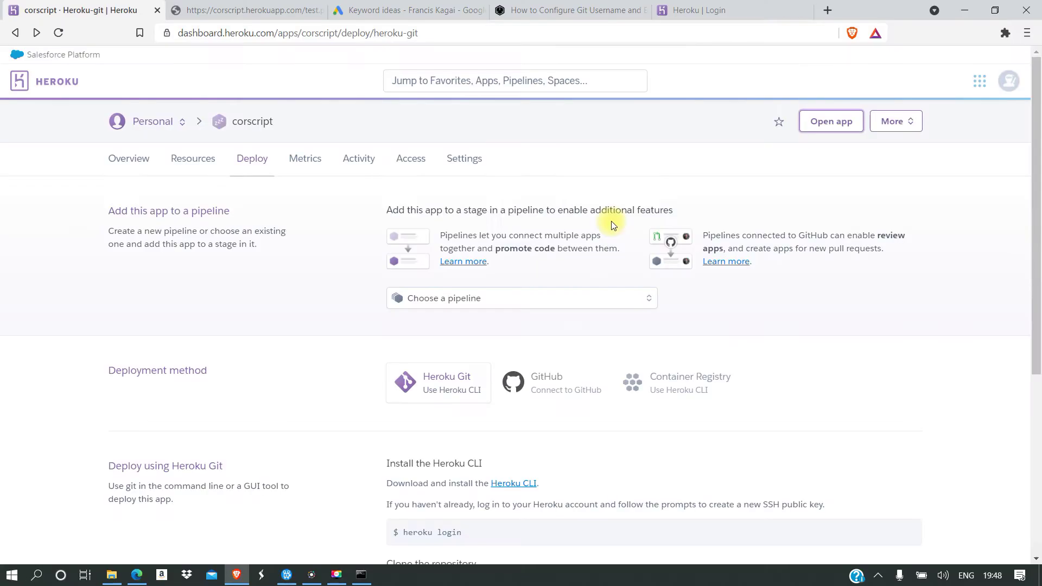
- Open and dismiss a context menu on the corscript app's Deploy page
right_click(112, 296)
click(44, 261)
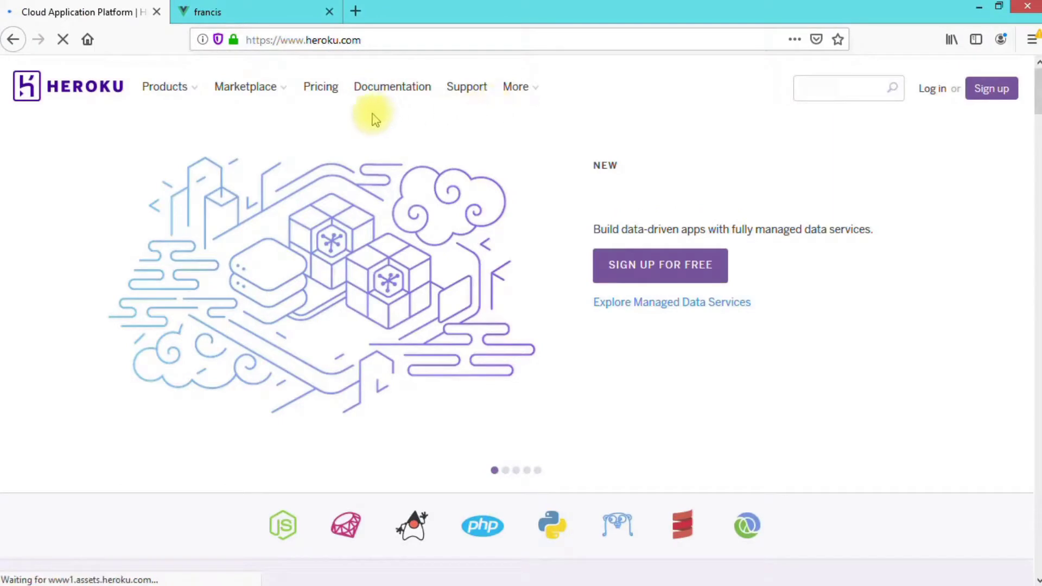
- From Documentation, open The Heroku CLI's Download and install section; background-open First-time Git setup
click(392, 88)
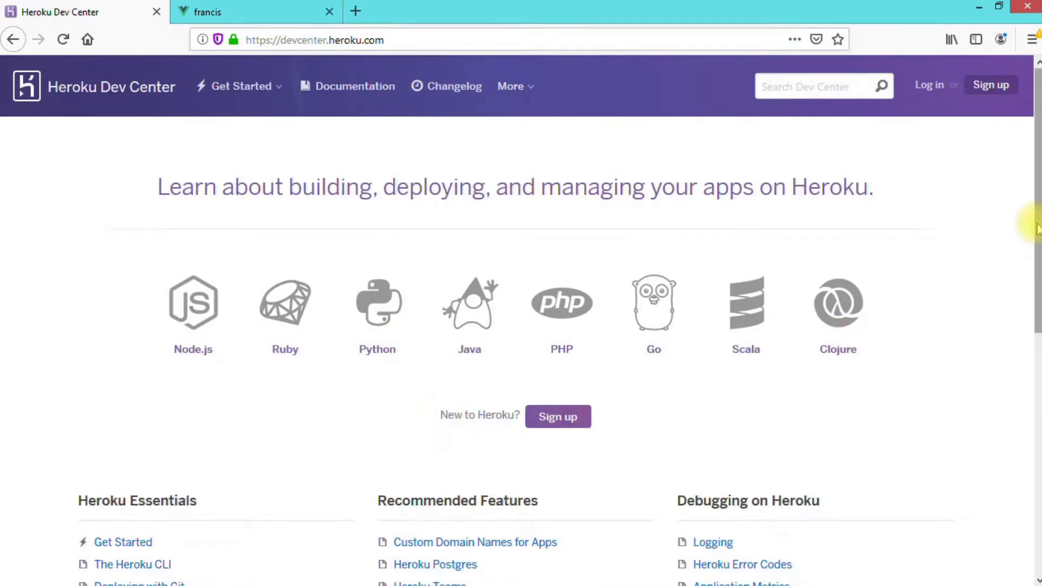
drag(1035, 239, 1015, 340)
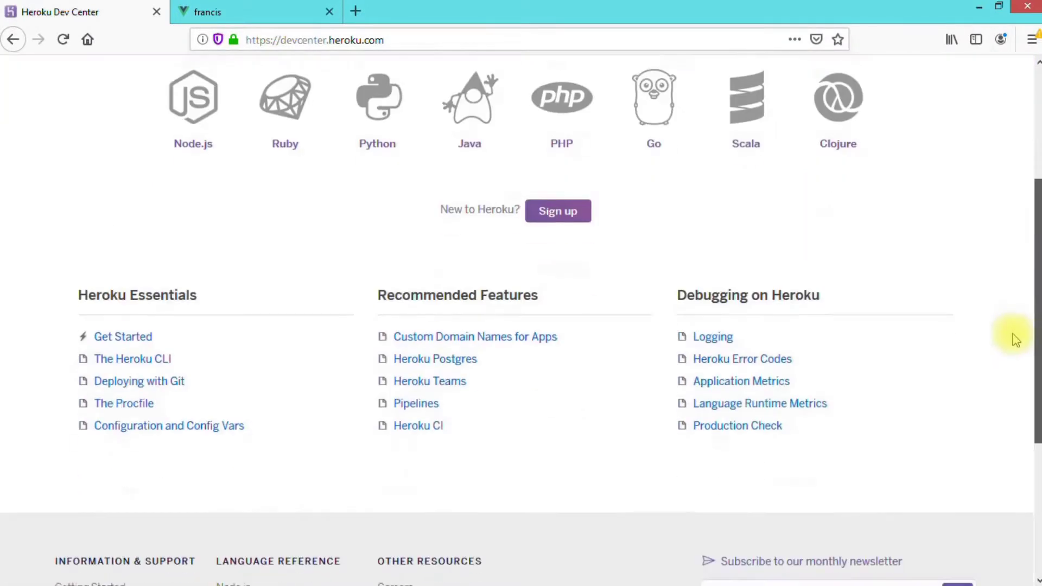
click(157, 355)
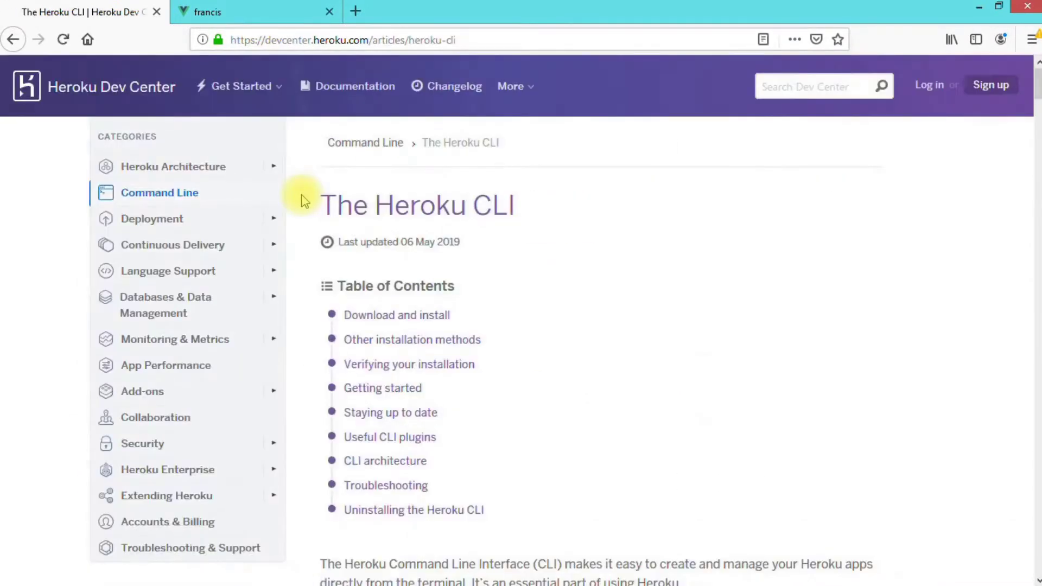
click(402, 316)
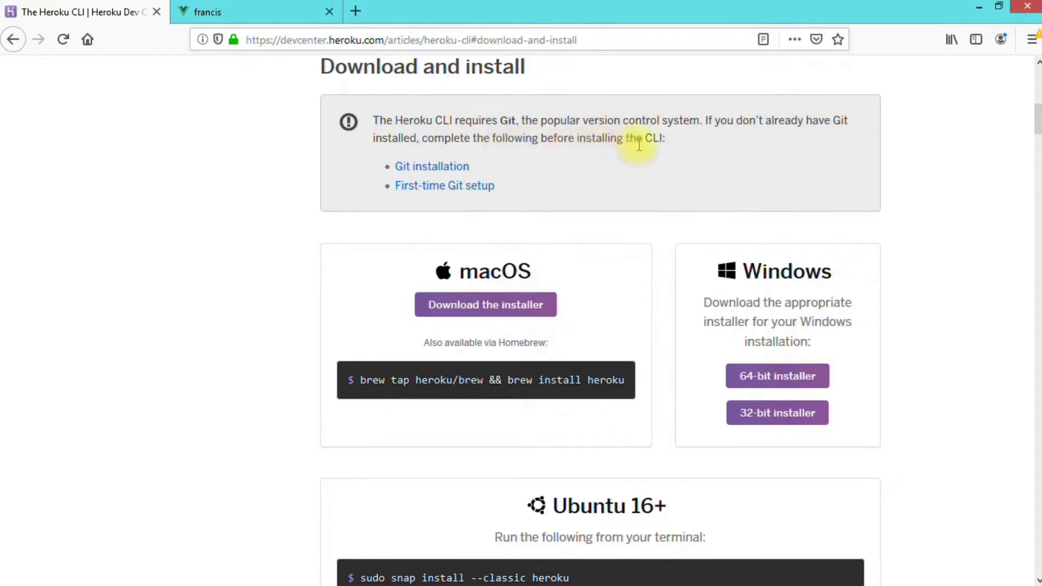
middle_click(432, 185)
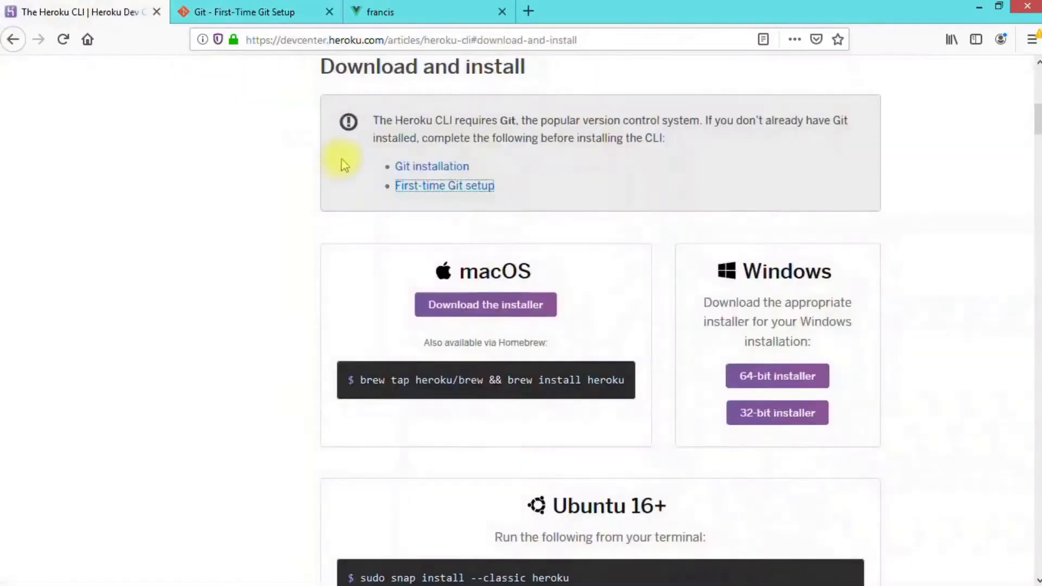
- Save the Windows Git installer from git-scm.com Downloads, then close the downloads list
click(421, 167)
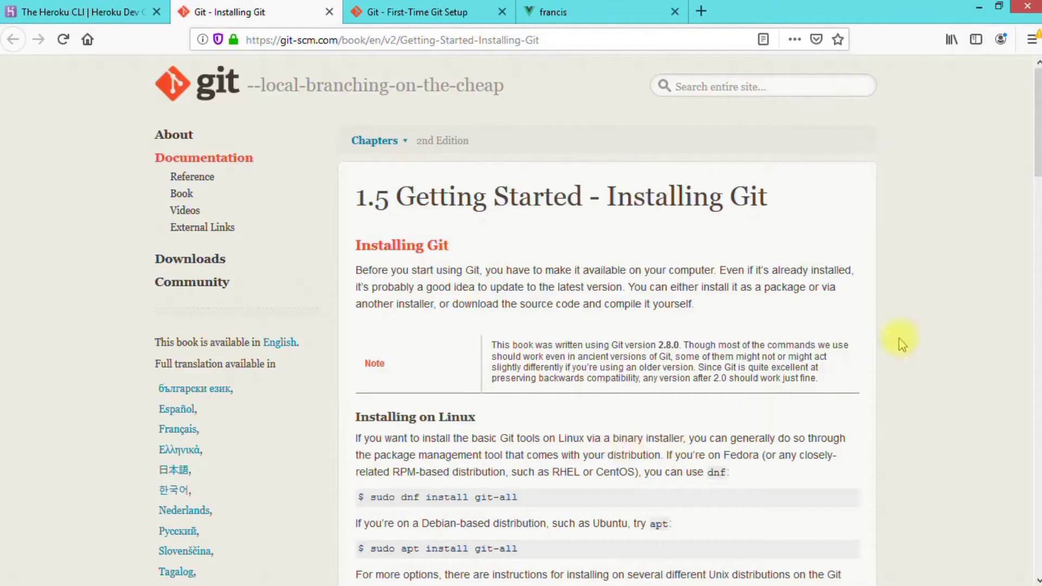
click(187, 261)
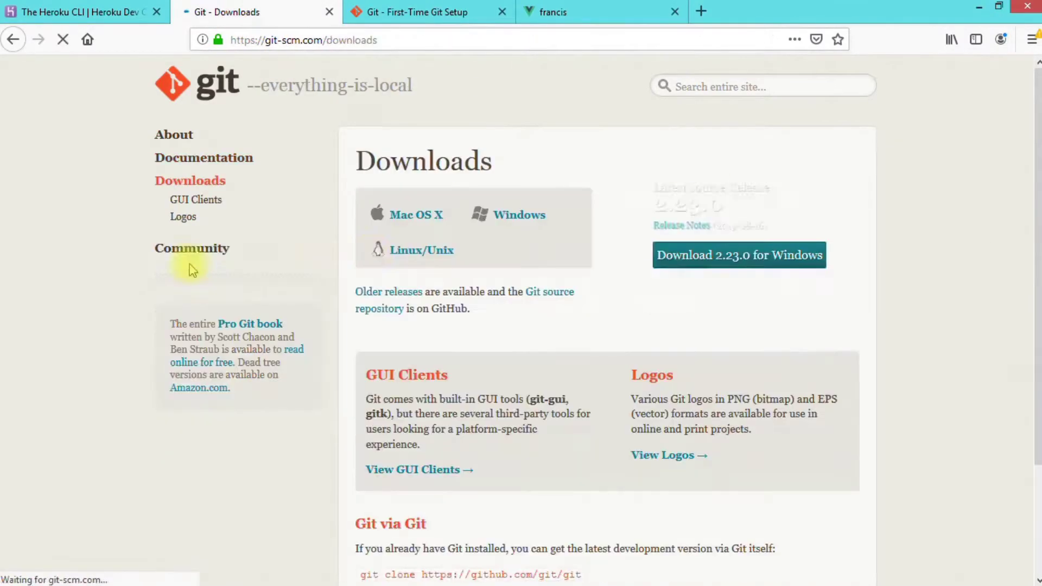
click(515, 217)
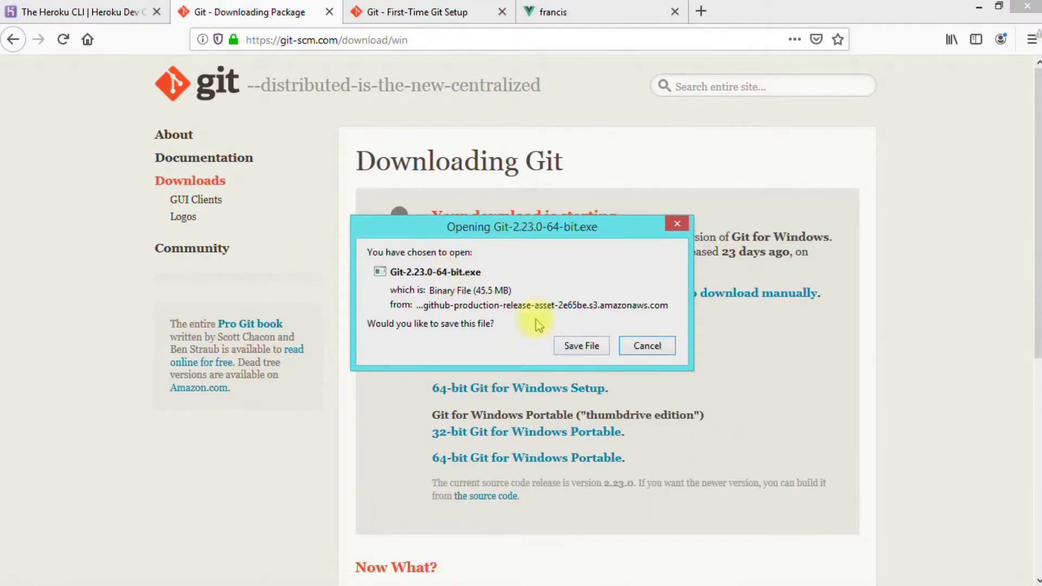
click(591, 348)
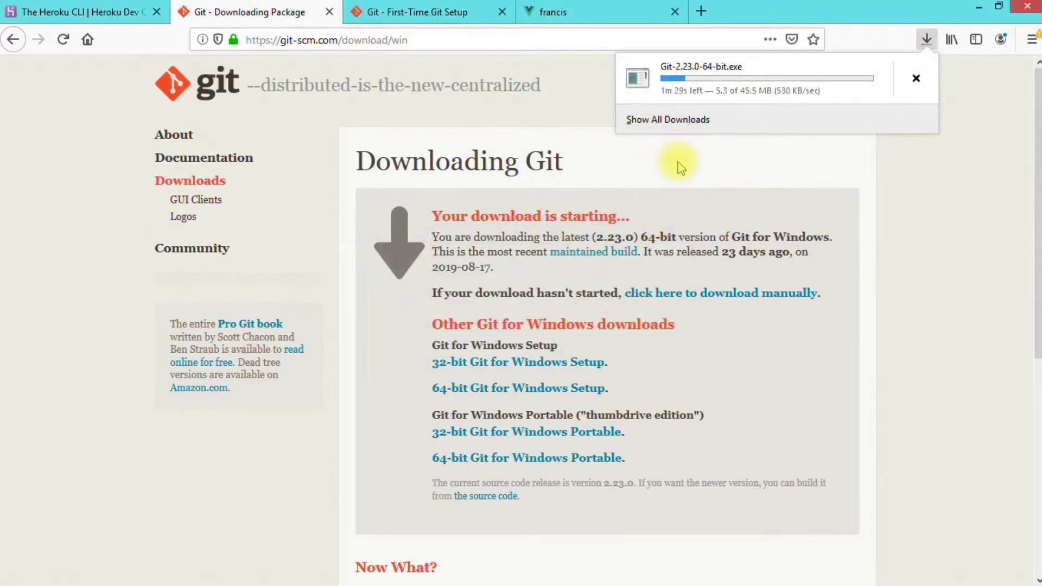
click(680, 77)
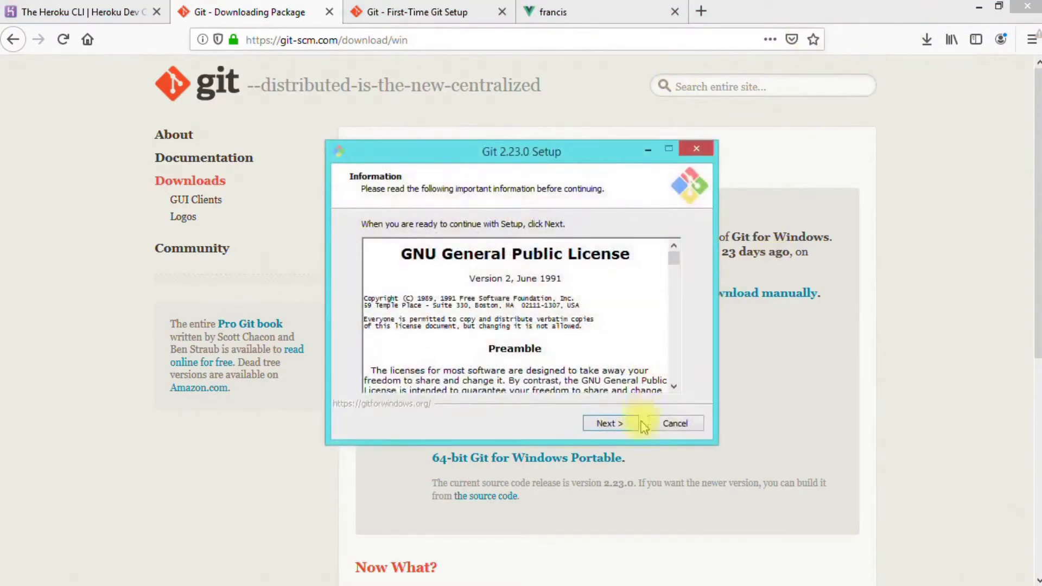
- Accept the license, keeping default components, Visual Studio Code editor and recommended PATH
click(609, 426)
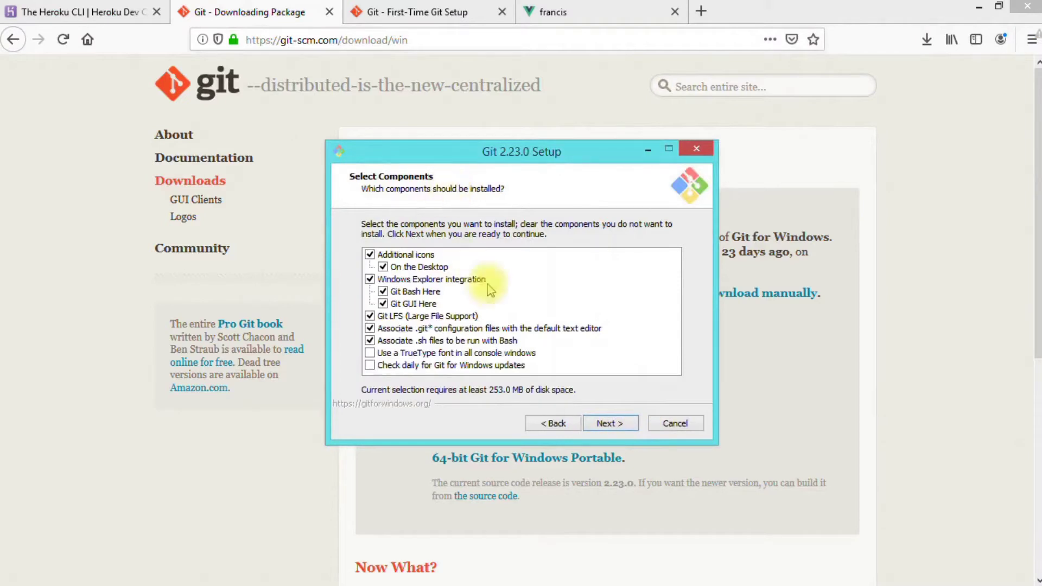
click(605, 428)
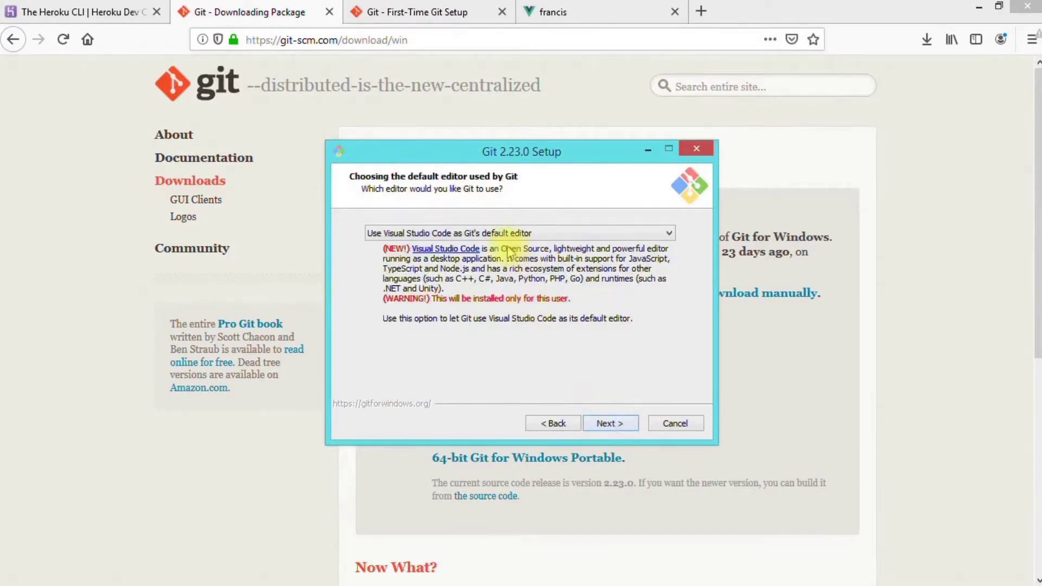
click(440, 237)
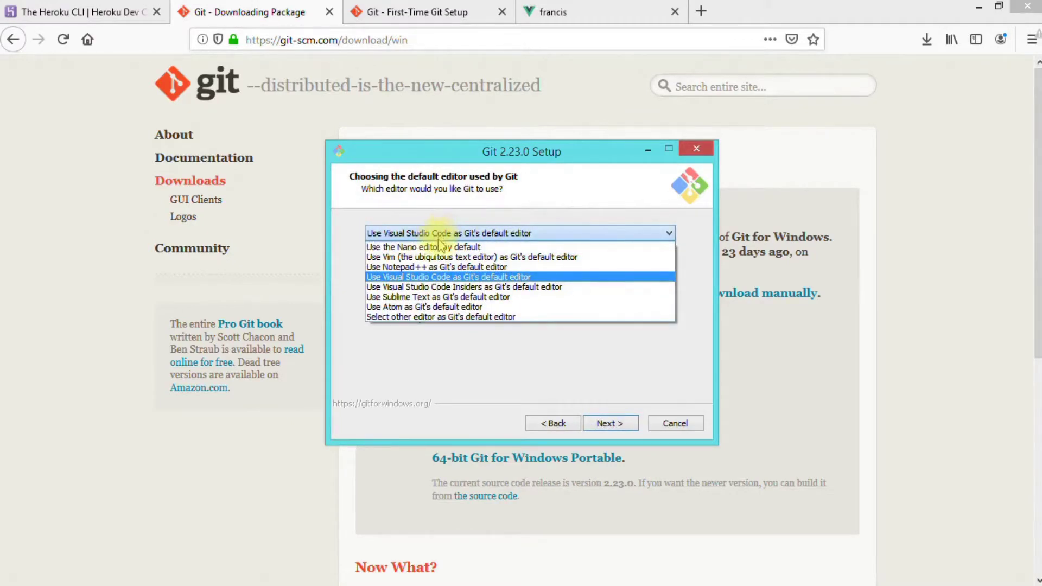
click(429, 279)
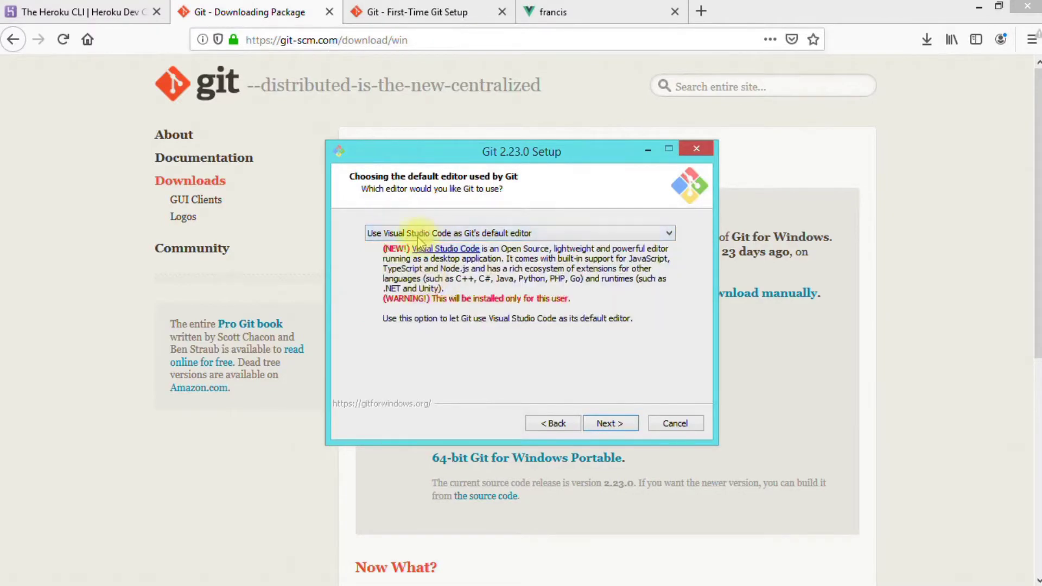
click(615, 427)
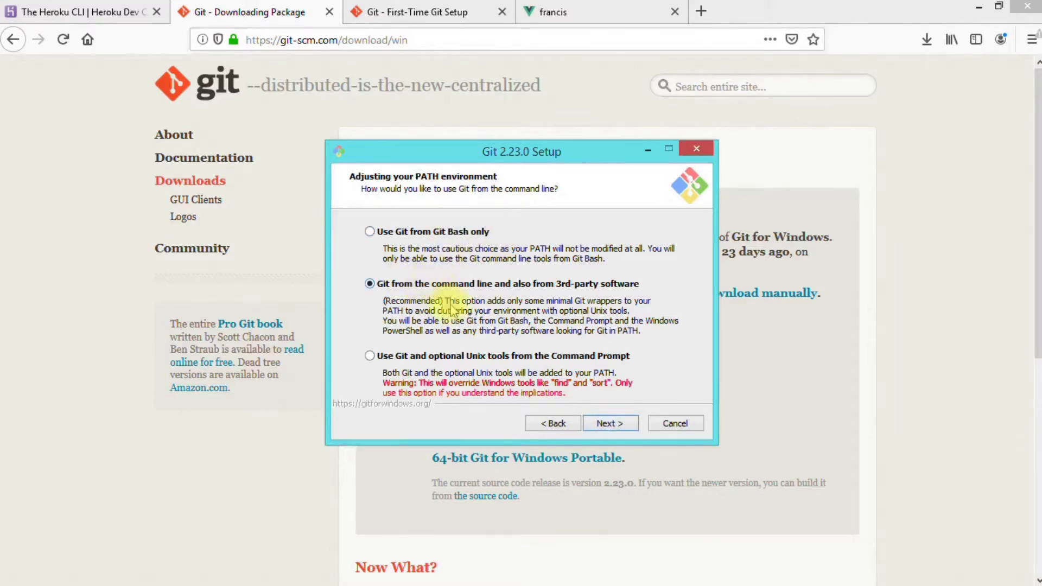
click(608, 424)
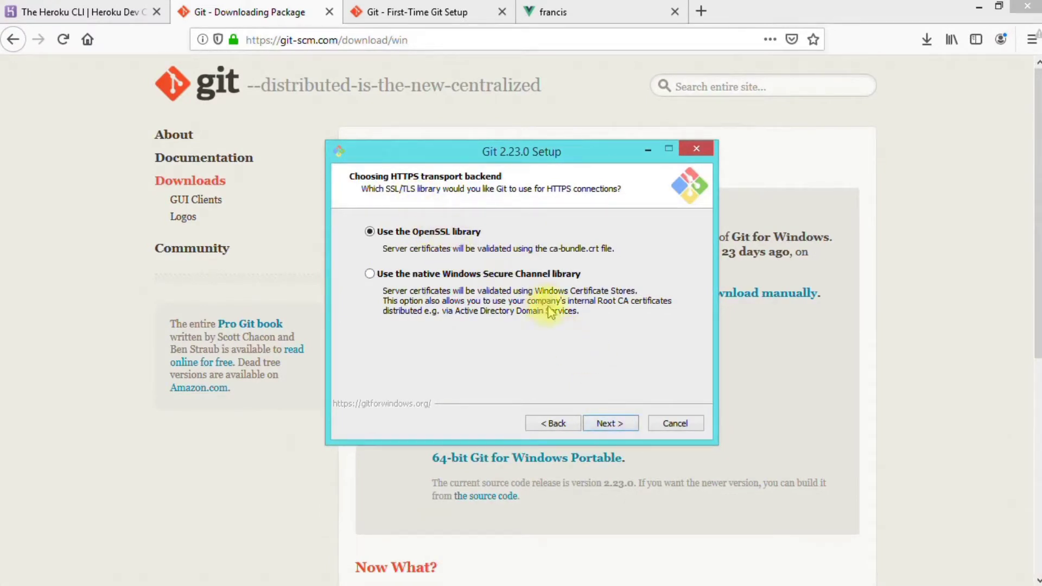
- Keep OpenSSL, default line endings, MinTTY and extras; install and finish without release notes
click(620, 425)
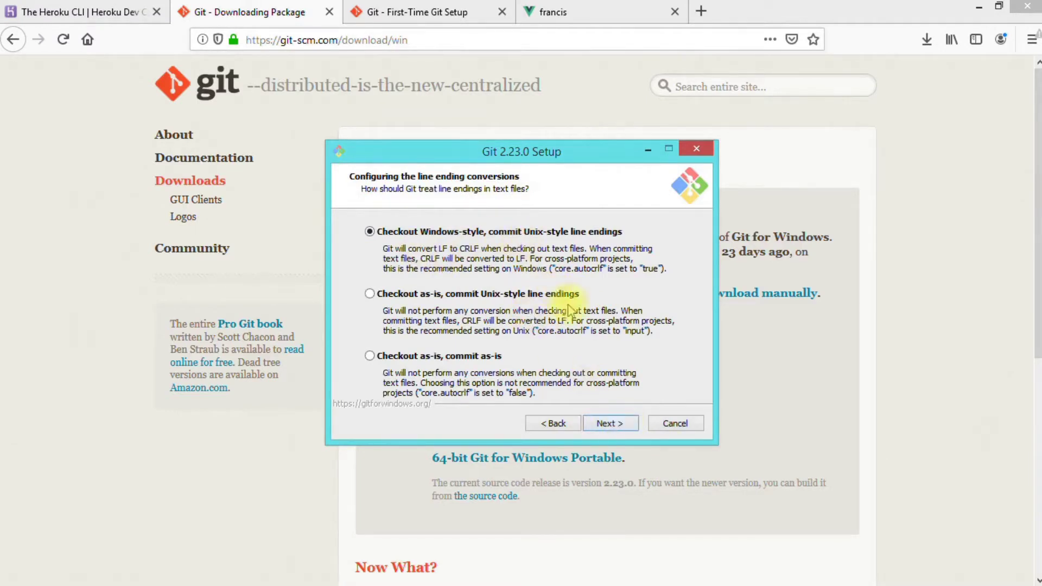
click(620, 427)
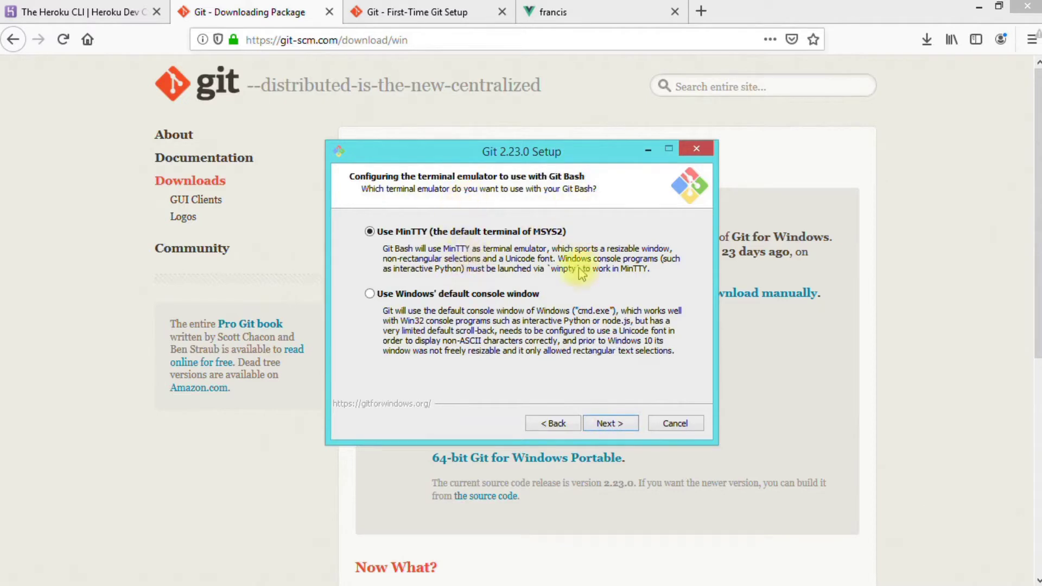
click(614, 430)
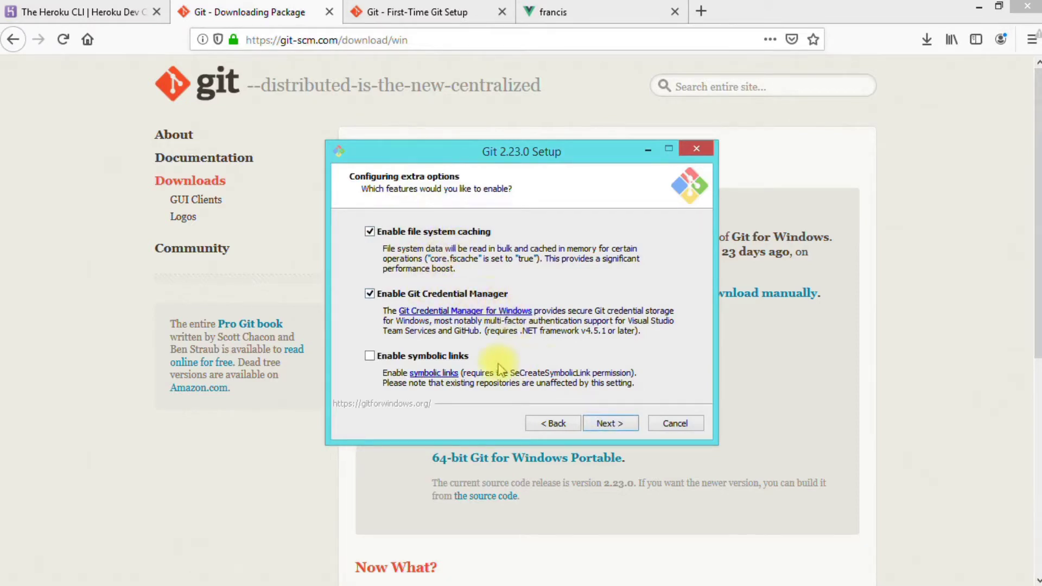
click(617, 427)
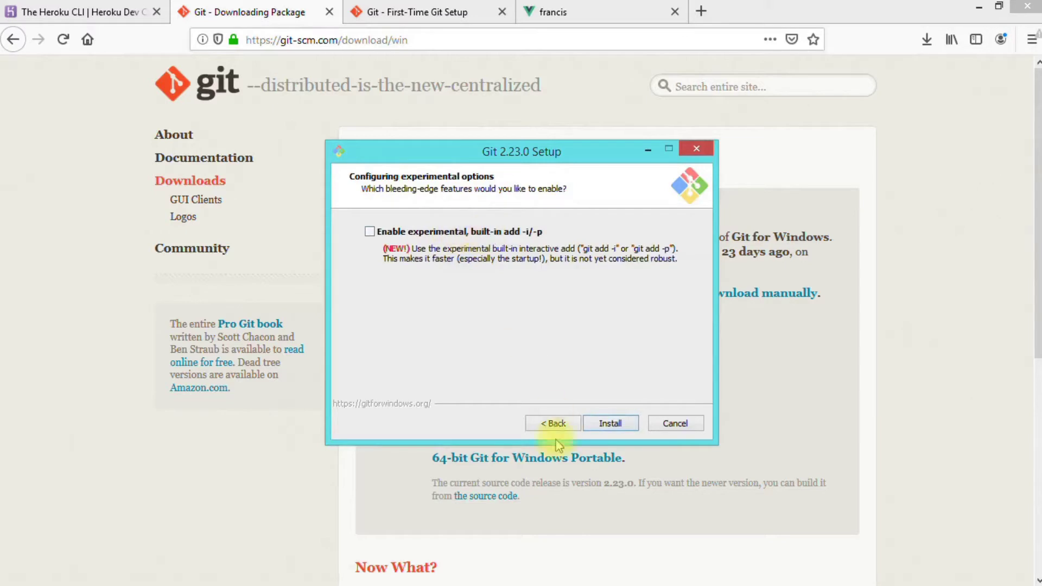
click(611, 423)
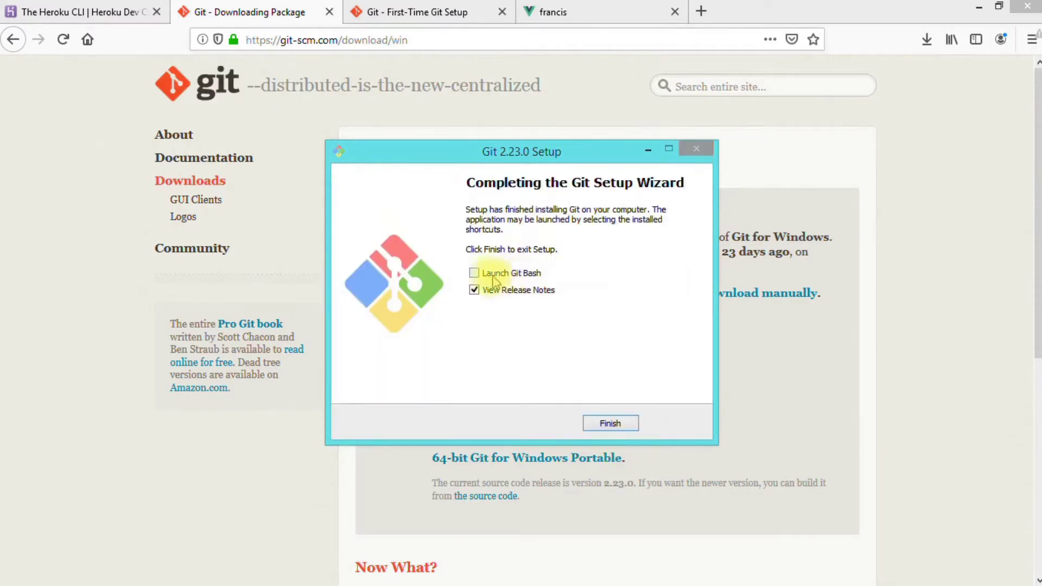
click(473, 289)
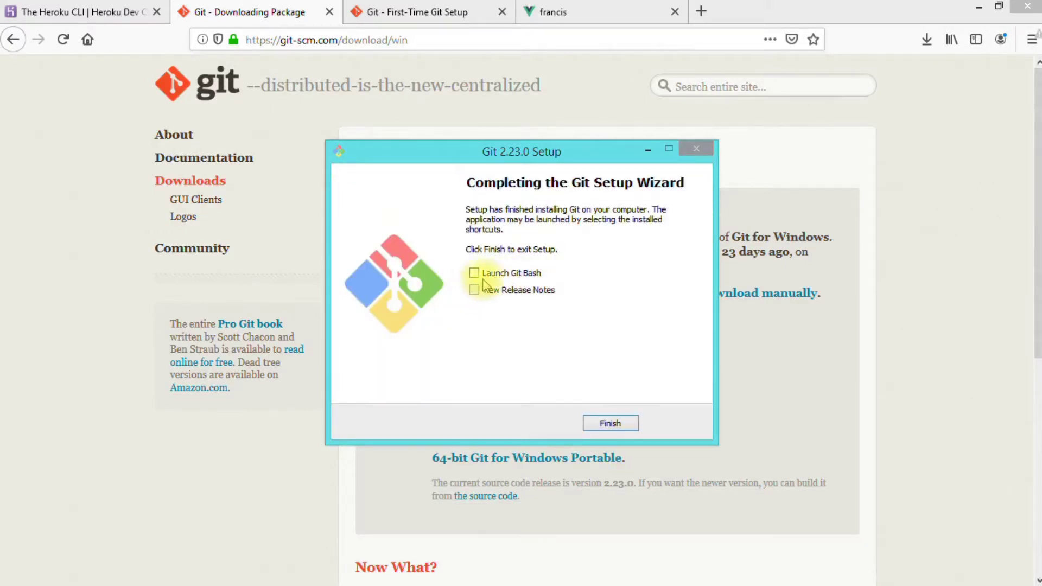
click(629, 425)
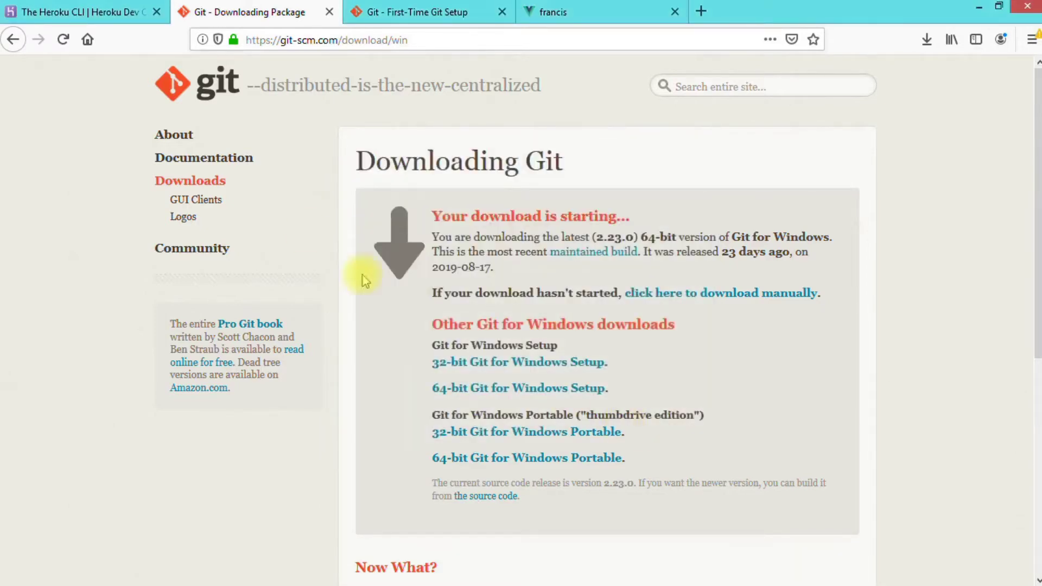
click(79, 15)
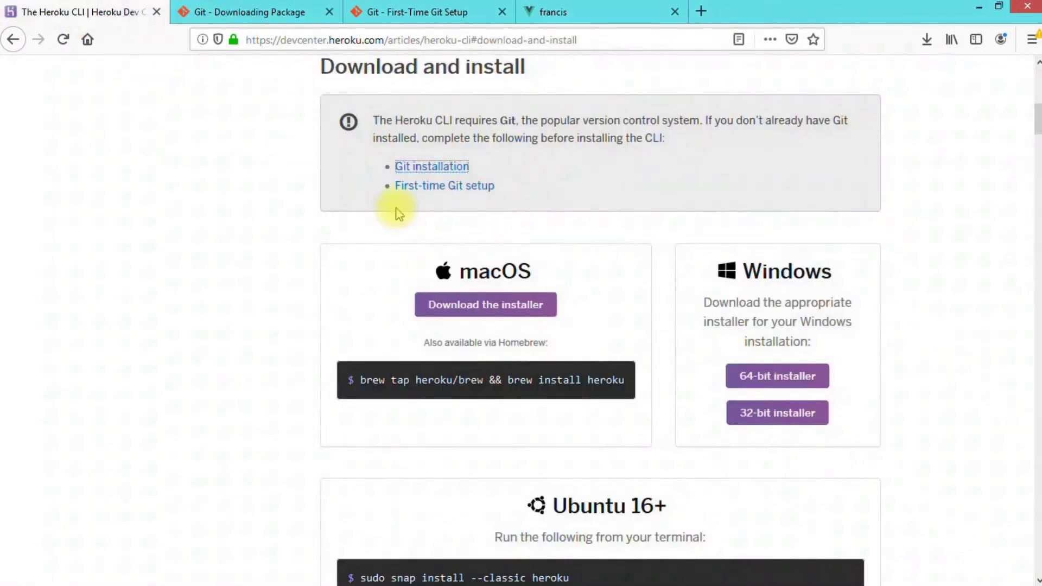
- Save the 64-bit Windows Heroku CLI installer from the article's Download and install section
click(12, 41)
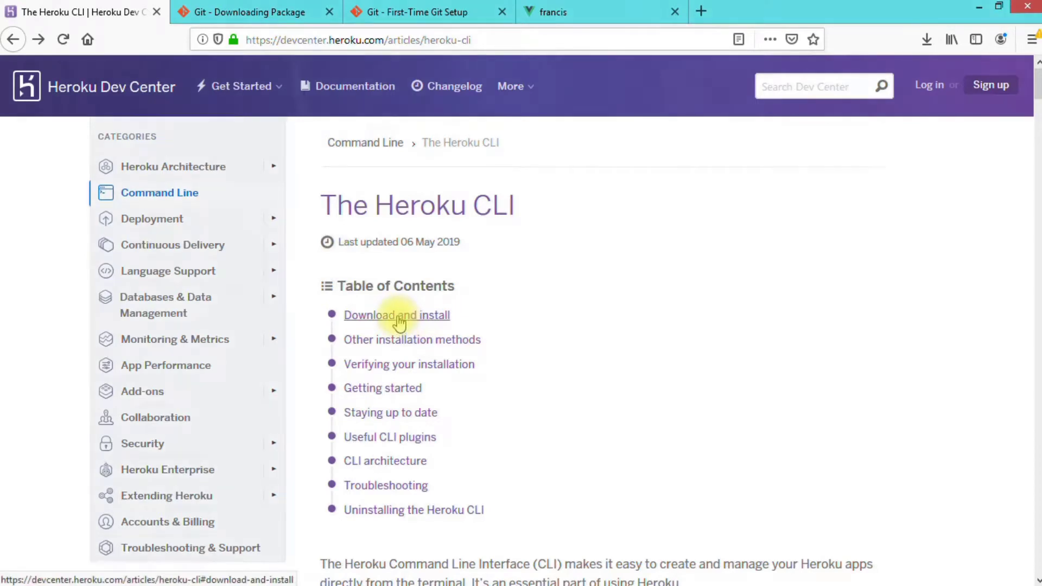
click(397, 319)
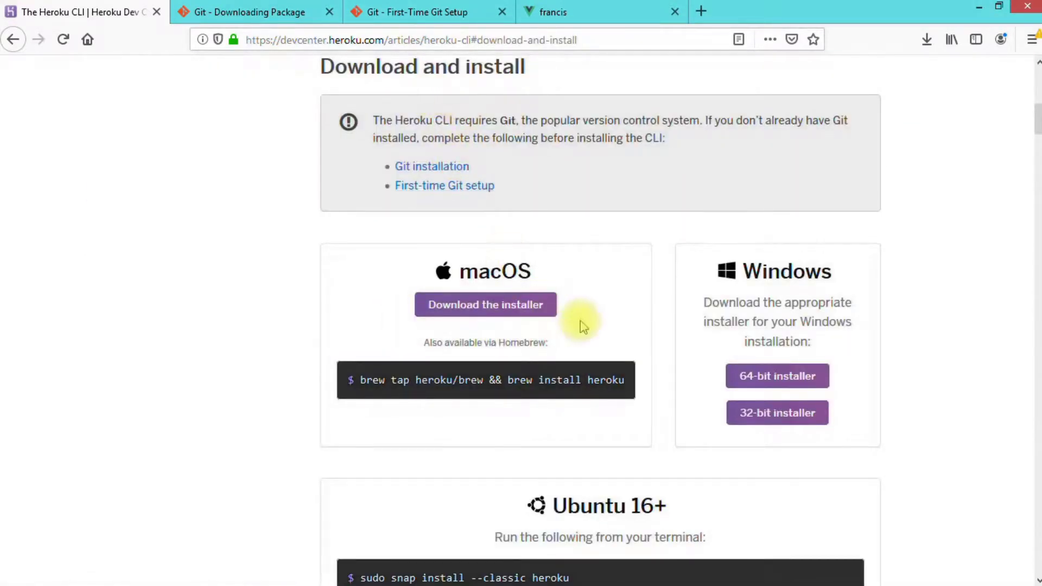
click(773, 382)
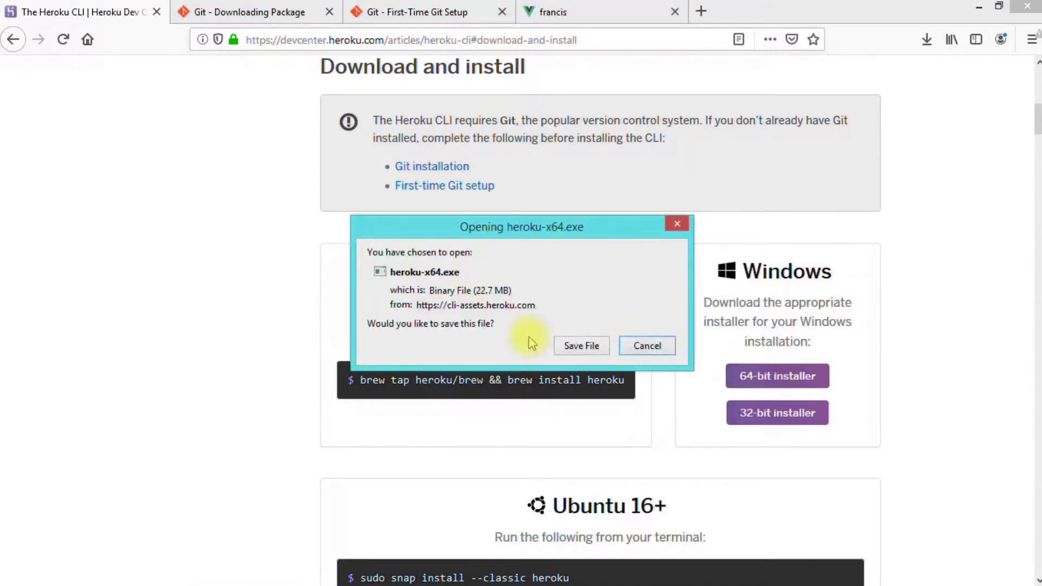
click(569, 345)
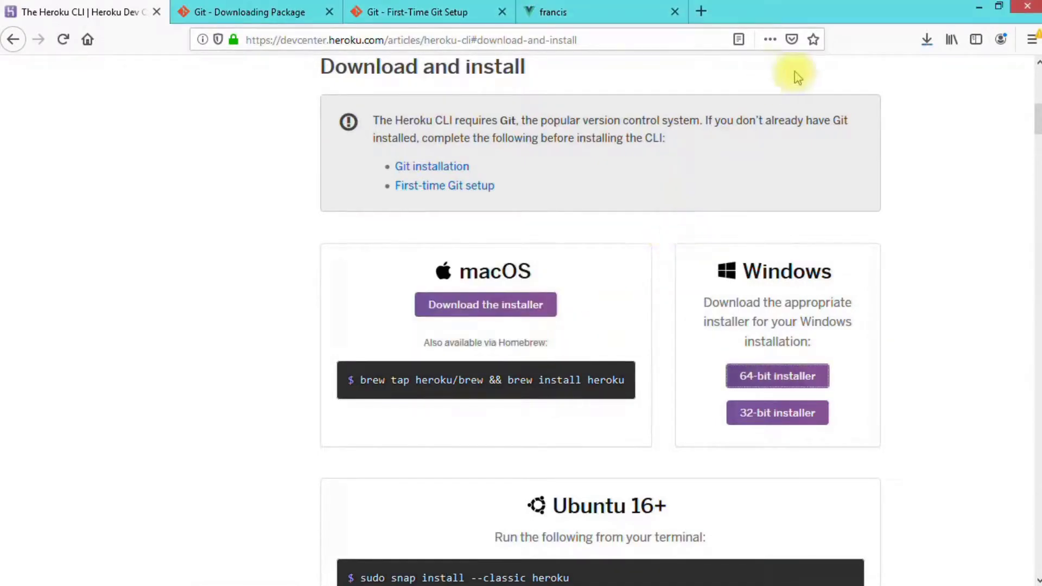
click(924, 42)
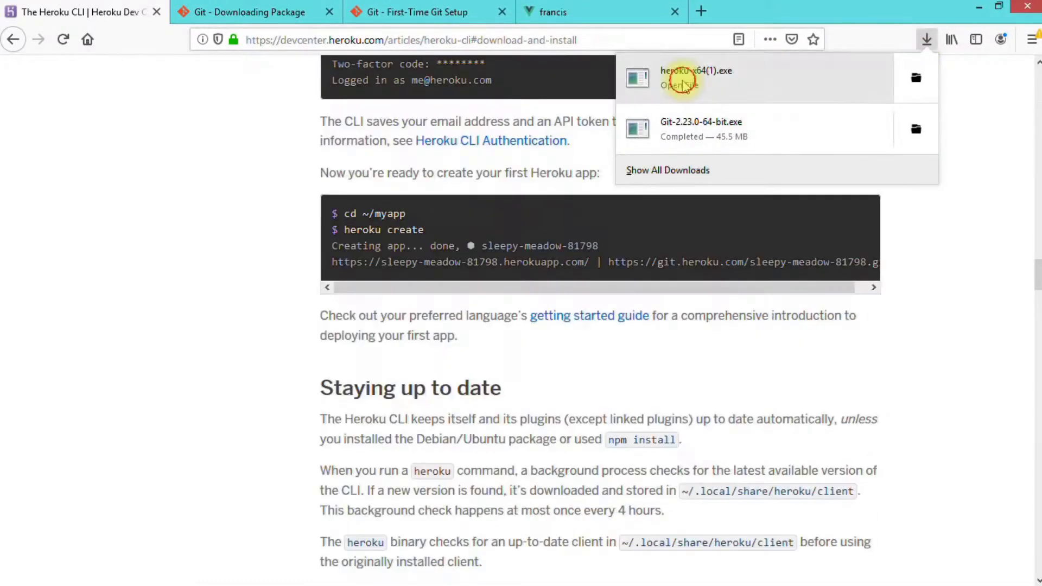
- Run the Heroku installer with default components and folder, then close it
click(682, 80)
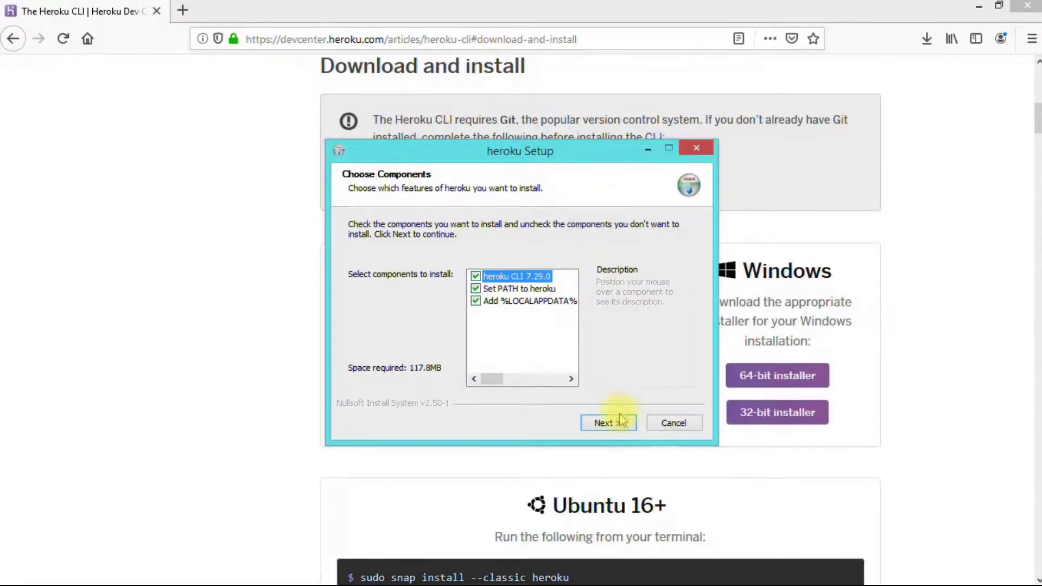
click(613, 428)
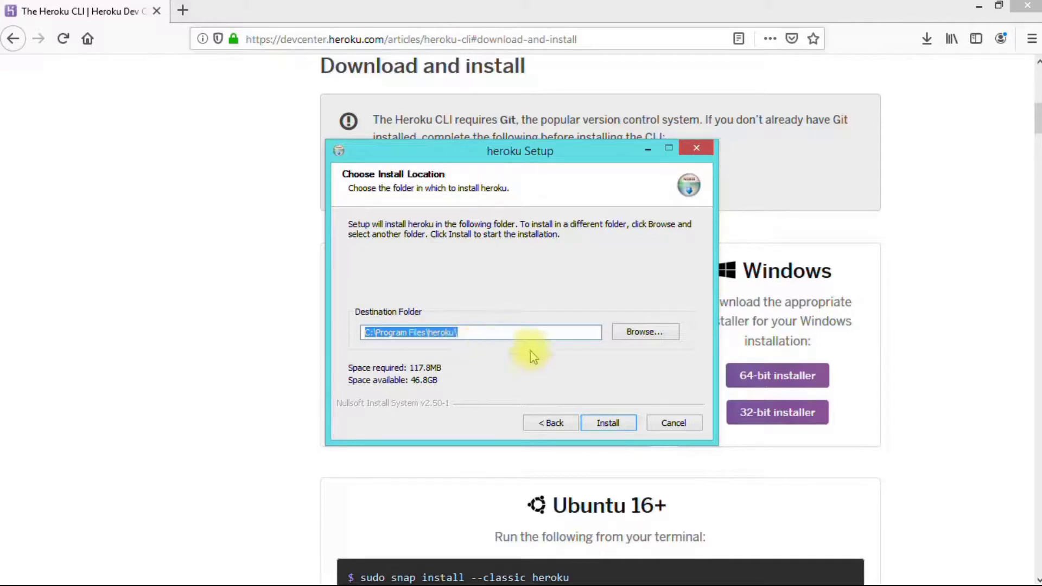
click(609, 426)
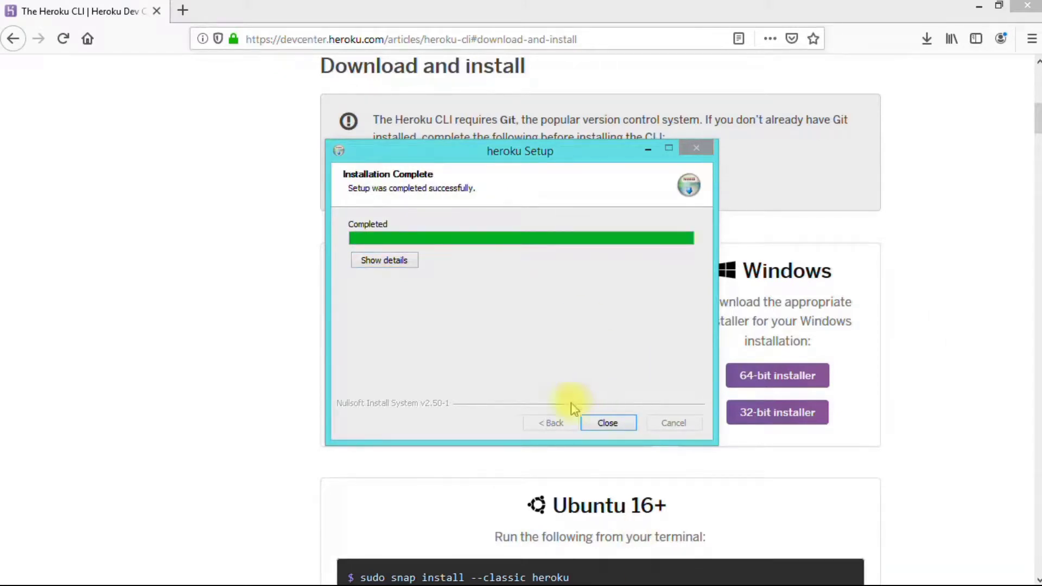
click(602, 423)
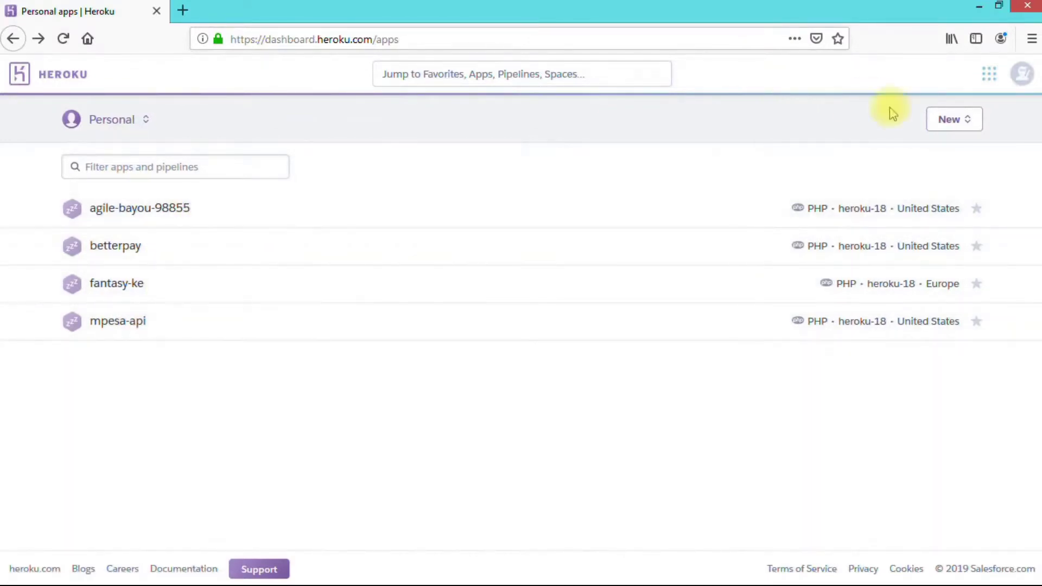
- Create a new Heroku app named corscript via New > Create new app
click(948, 122)
click(904, 146)
text(c)
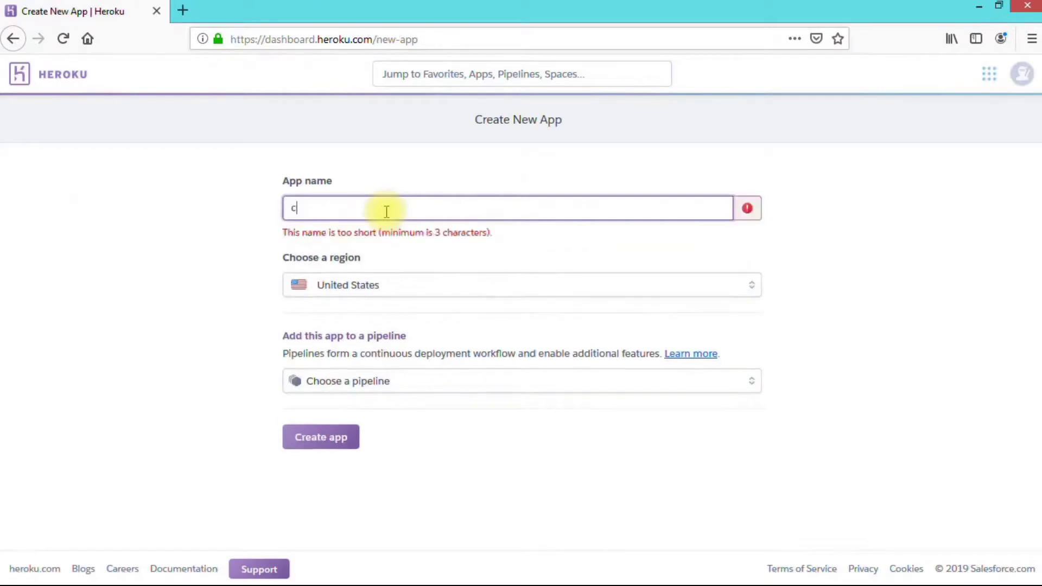
text(orscr)
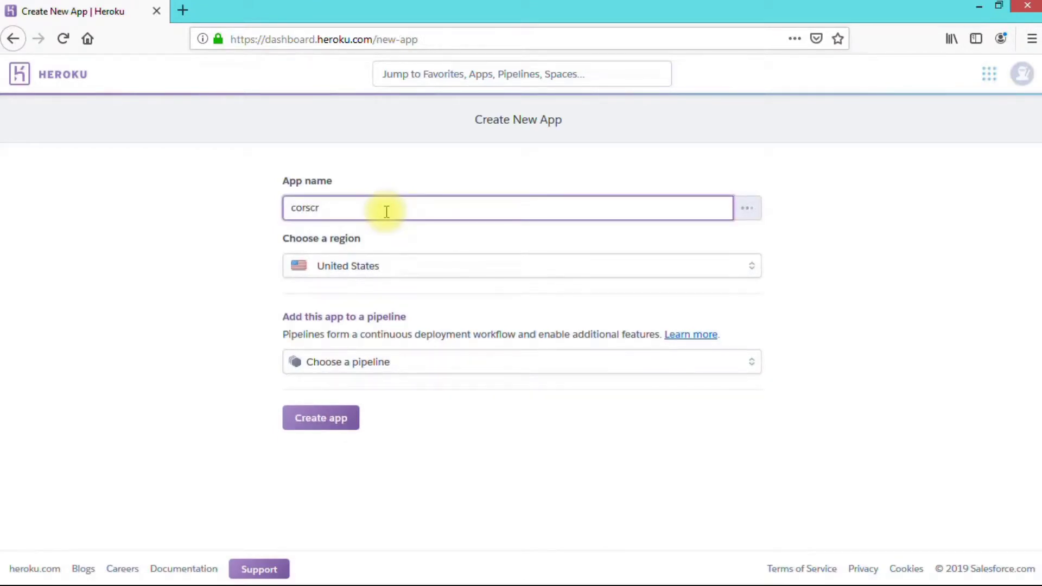
text(ipt)
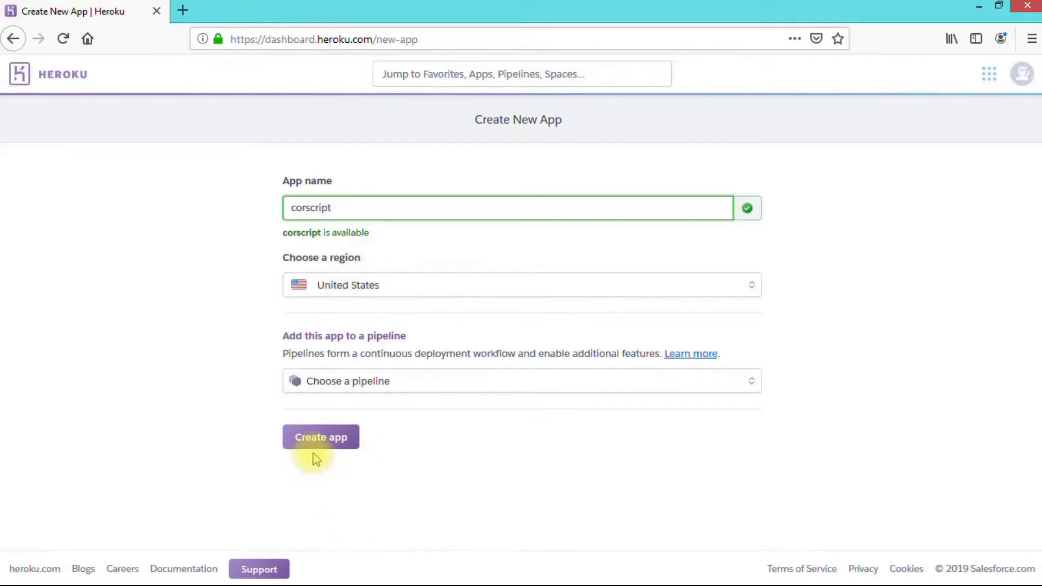
click(327, 447)
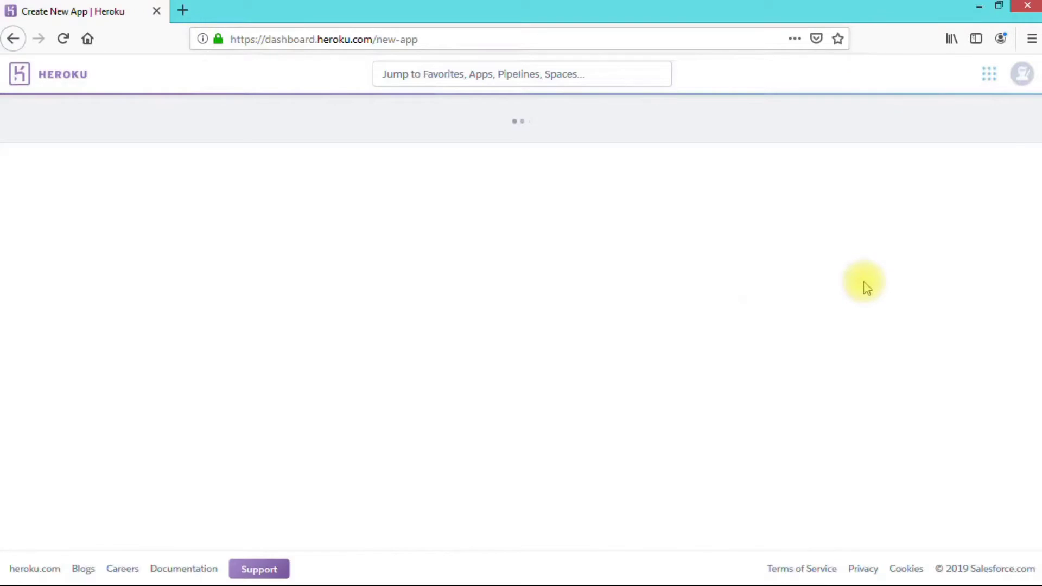
scroll(1036, 276, down, 3)
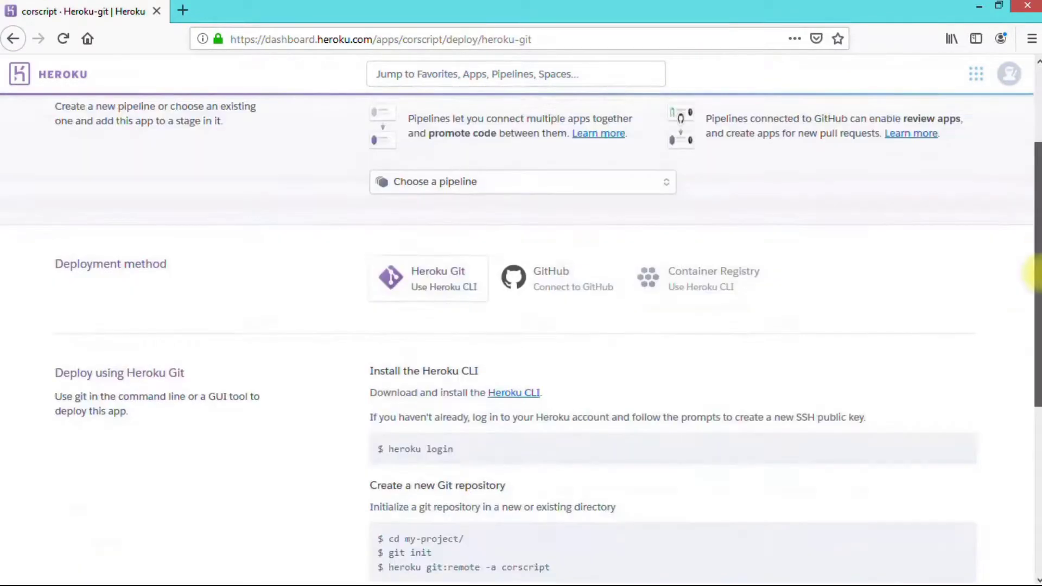
drag(1035, 277, 1036, 402)
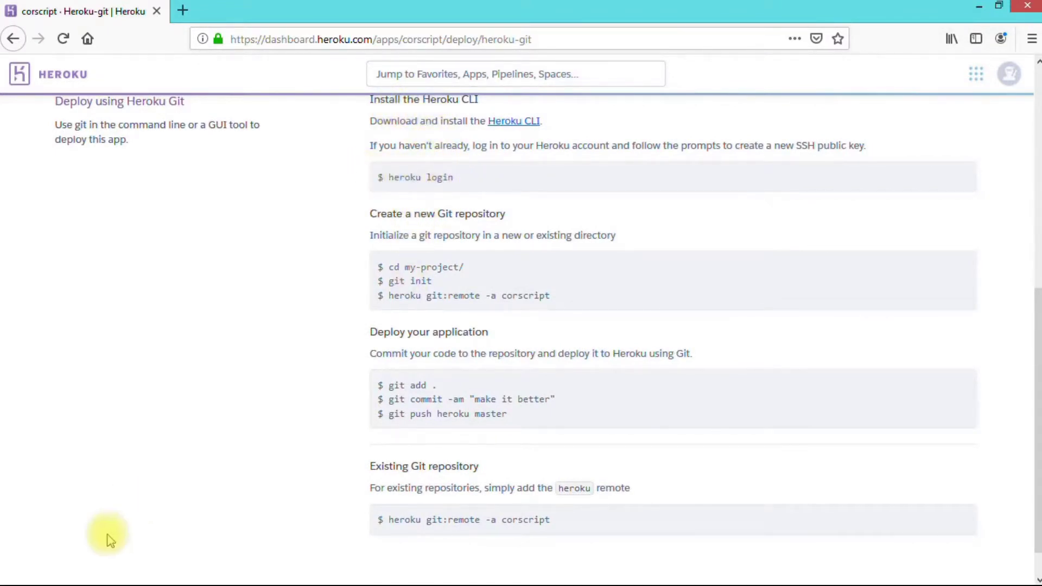
- Open a Command Prompt by running cmd from the Win+X Run dialog
click(18, 573)
right_click(19, 572)
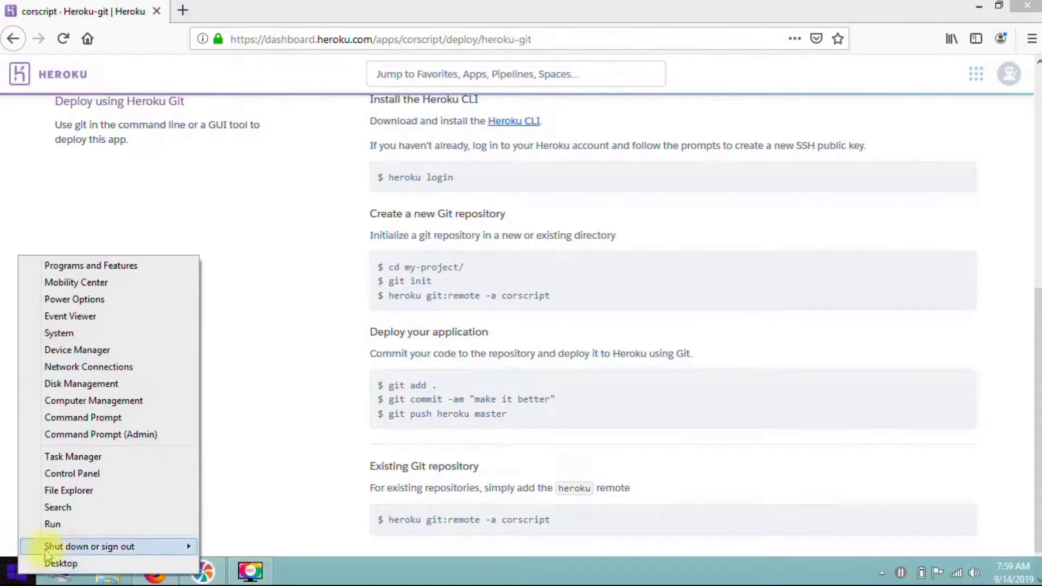
click(57, 525)
text(md)
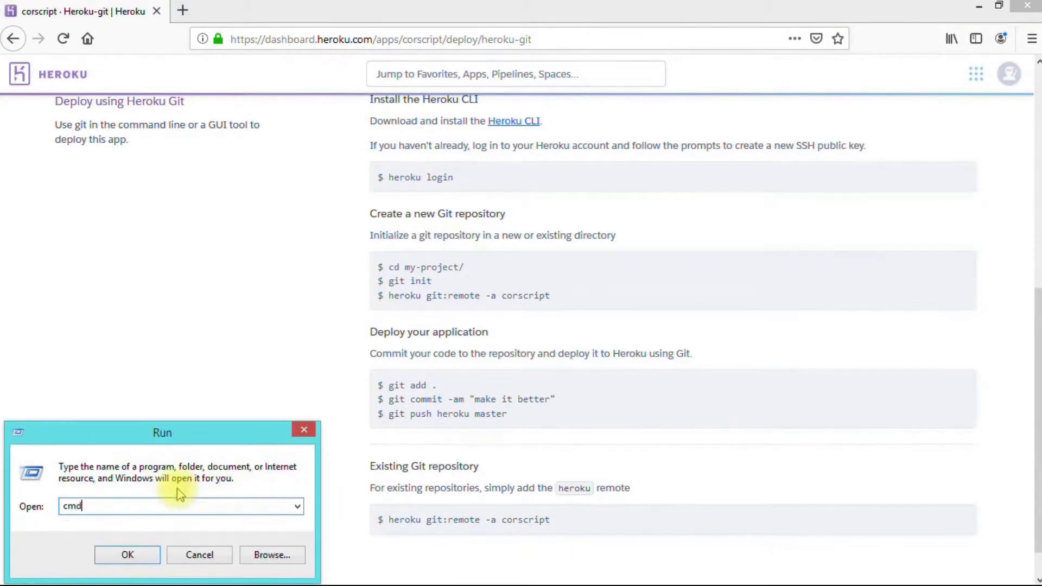
key(Return)
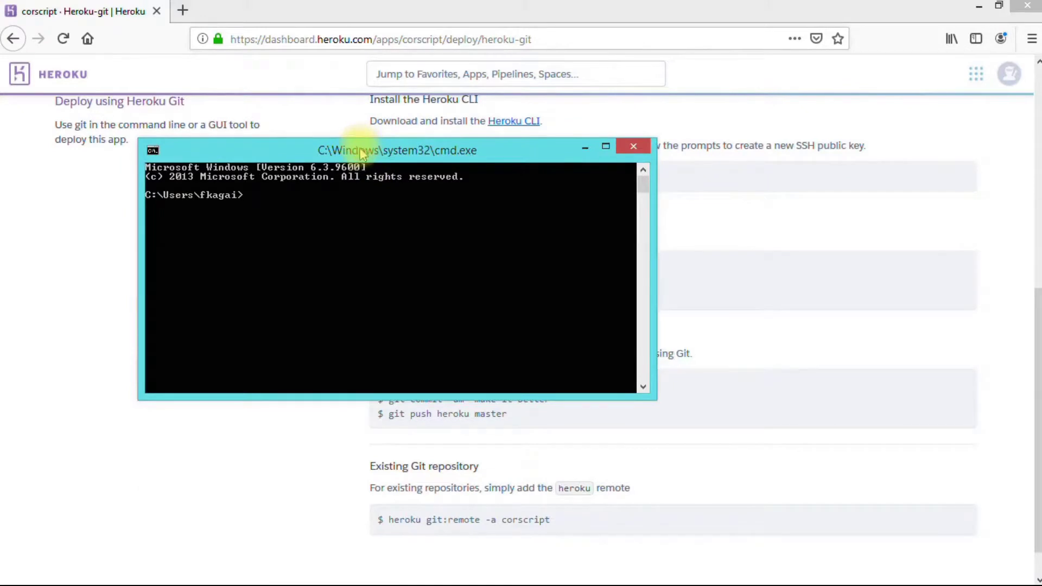
drag(364, 157, 467, 280)
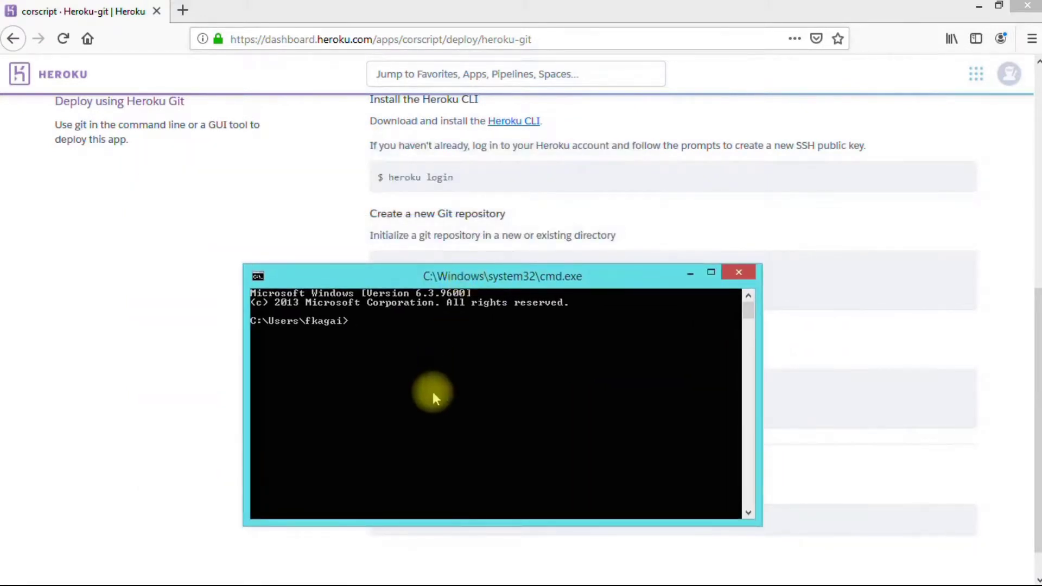
text(her)
text(oku)
text( login)
- Run heroku login and confirm Log in on the browser page
key(Return)
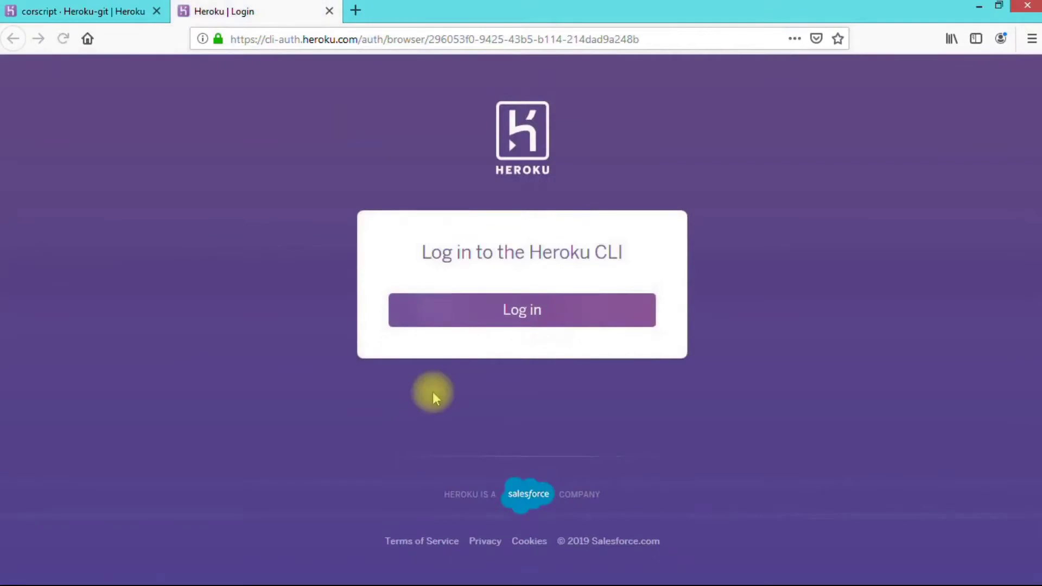
click(493, 316)
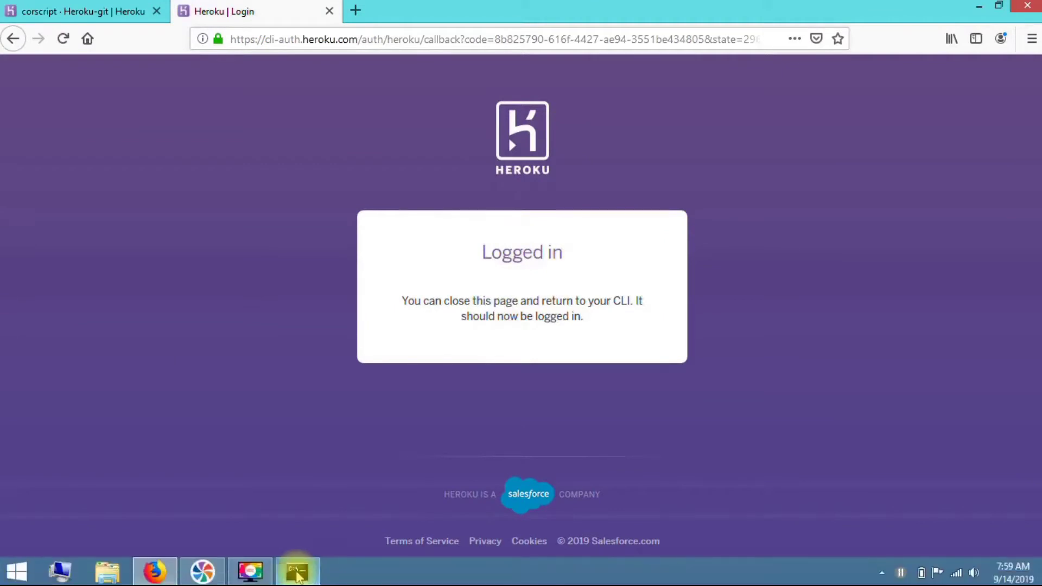
click(297, 574)
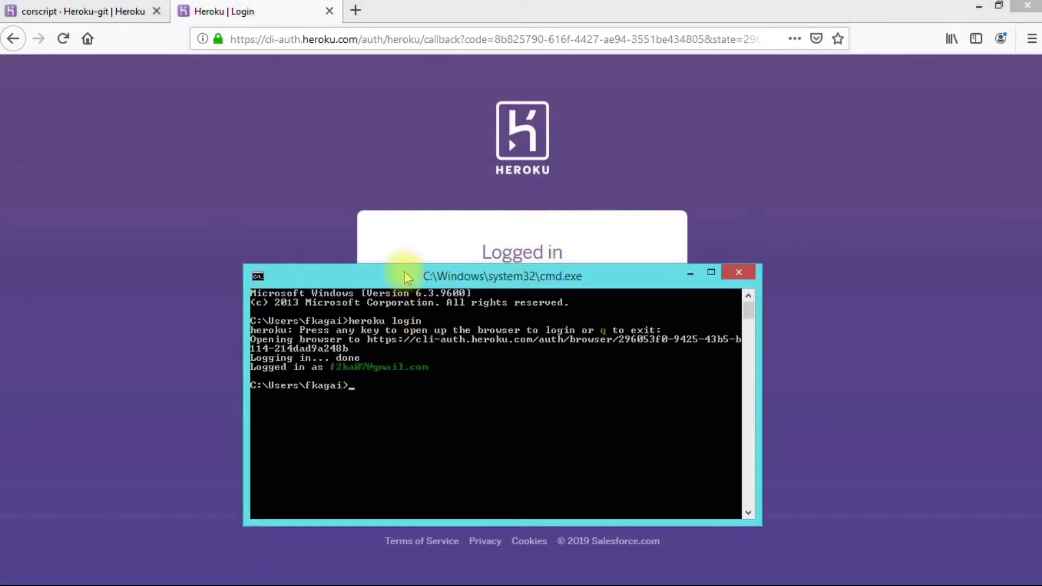
- Create a cors folder on the Desktop and copy its path from Explorer
drag(404, 277, 376, 186)
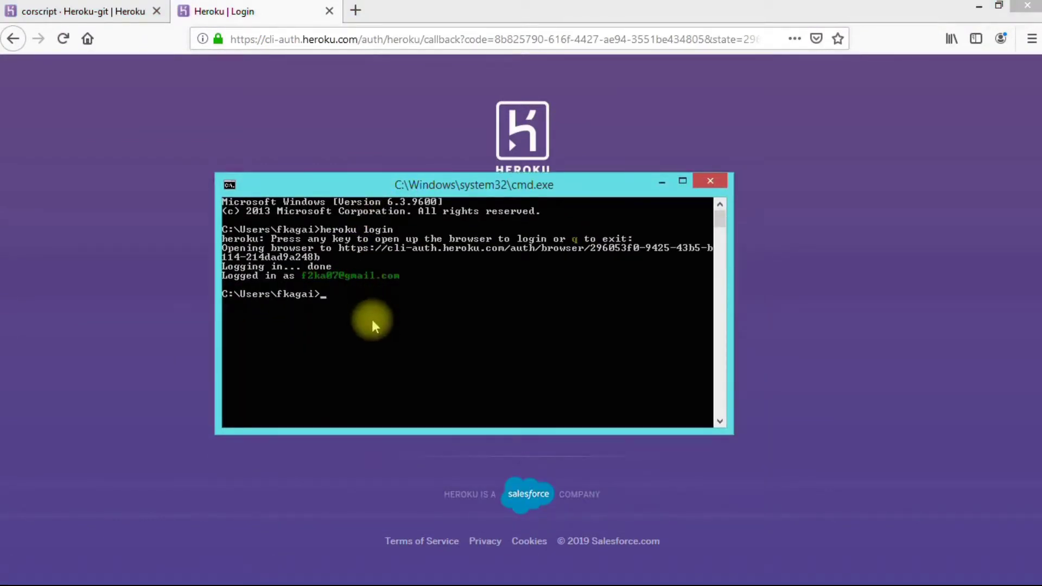
click(979, 5)
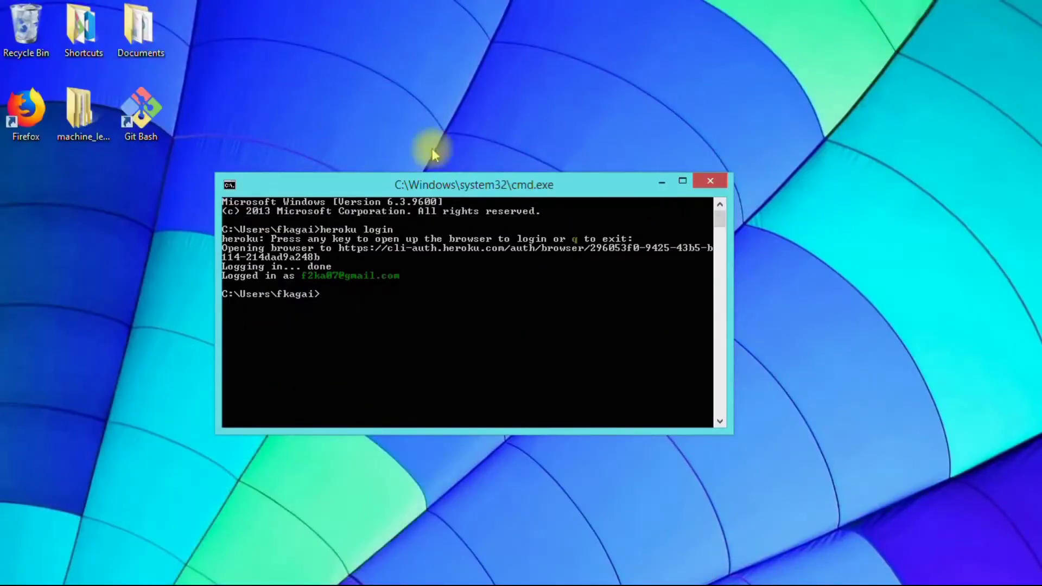
right_click(43, 192)
mouse_move(79, 397)
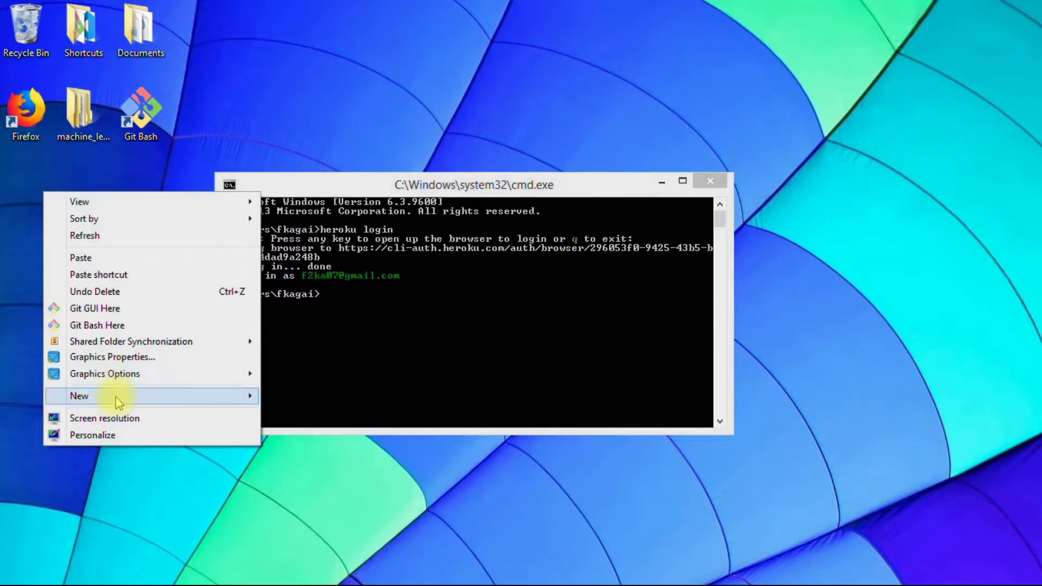
click(274, 398)
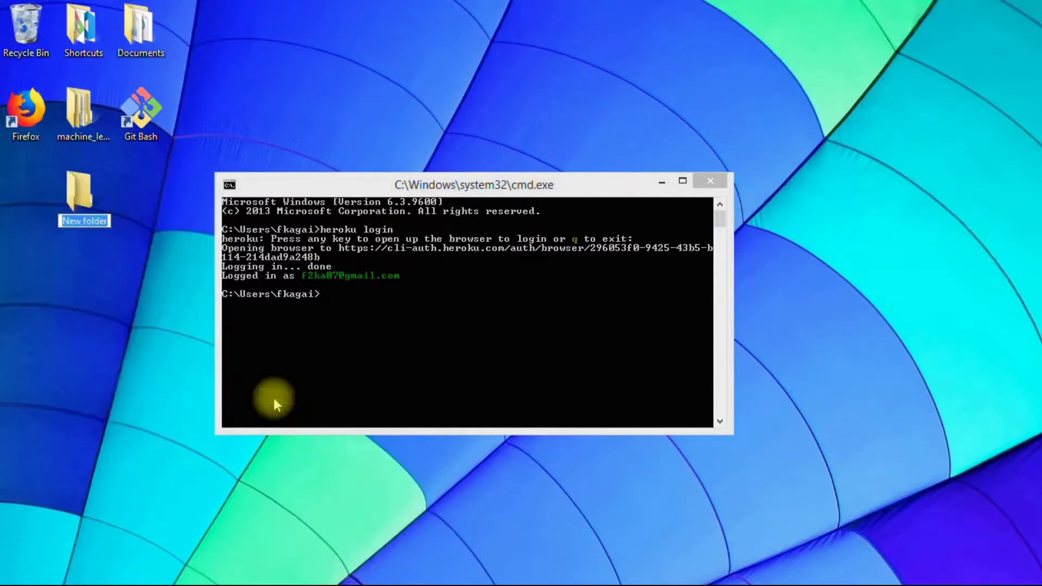
text(cors)
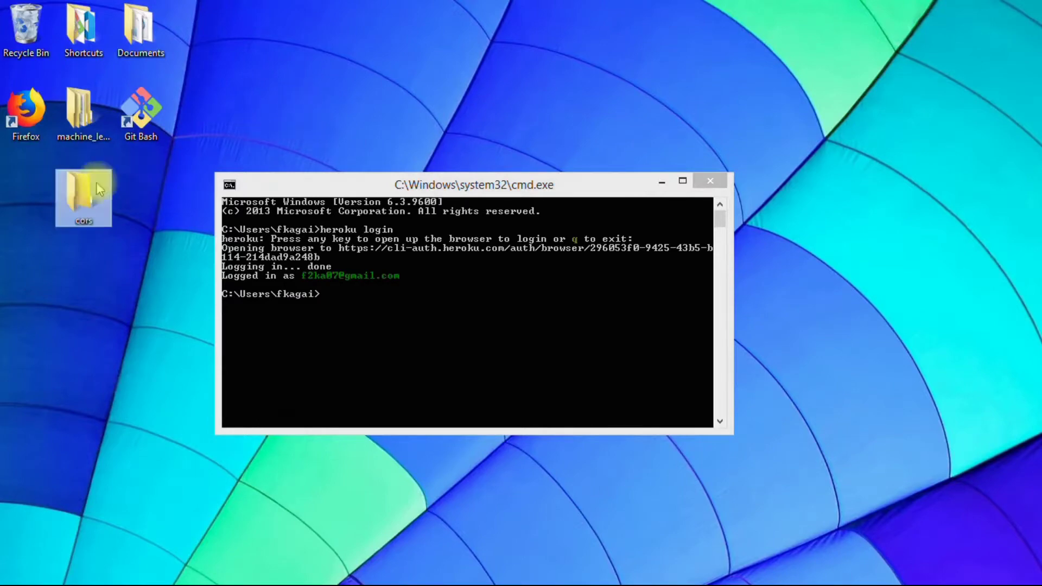
double_click(81, 198)
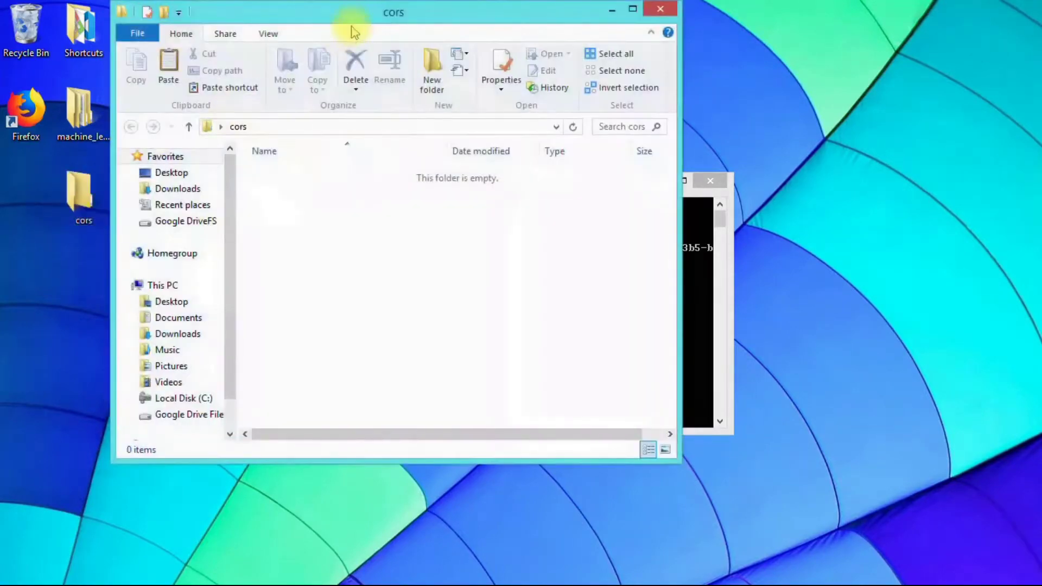
click(313, 126)
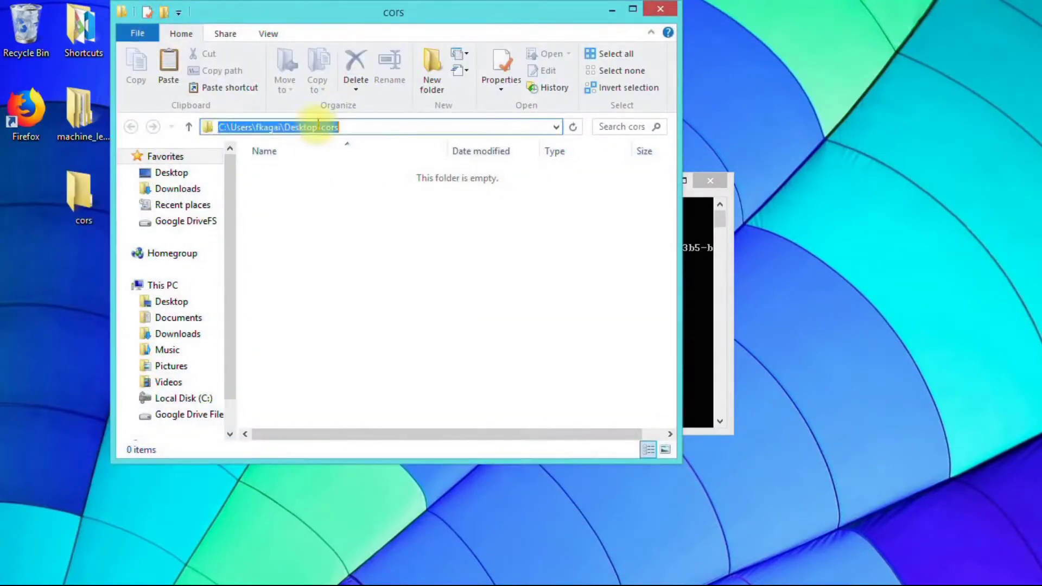
right_click(317, 127)
click(362, 171)
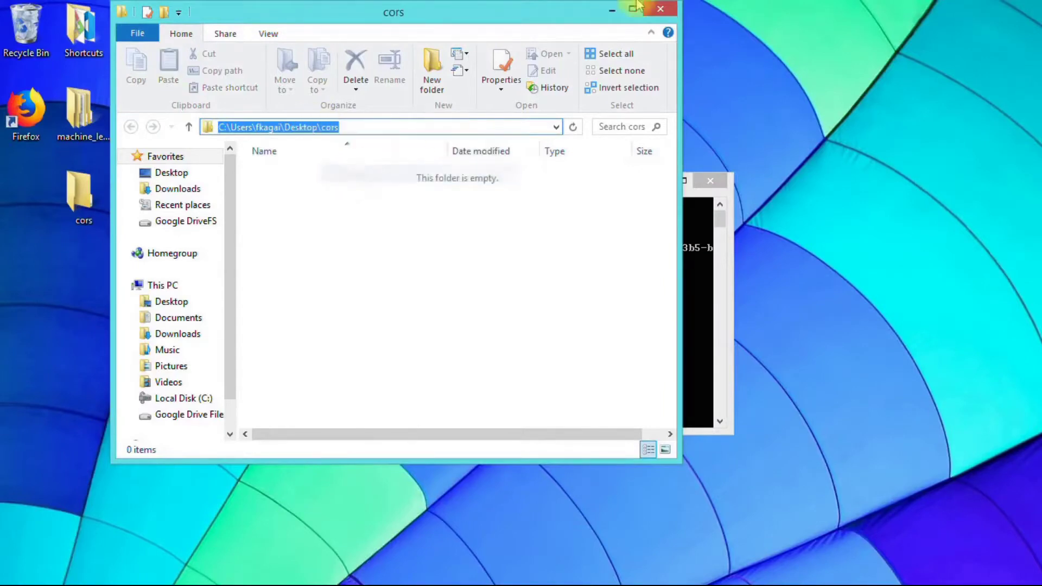
click(666, 10)
- Run cd with the pasted path C:\Users\fkagai\Desktop\cors
right_click(381, 329)
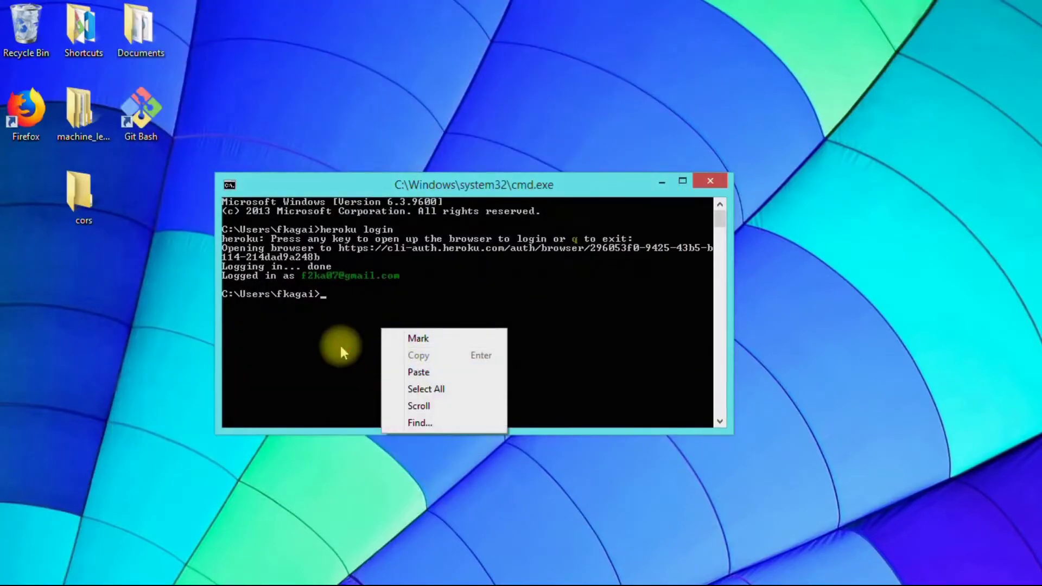
click(340, 345)
text(cd)
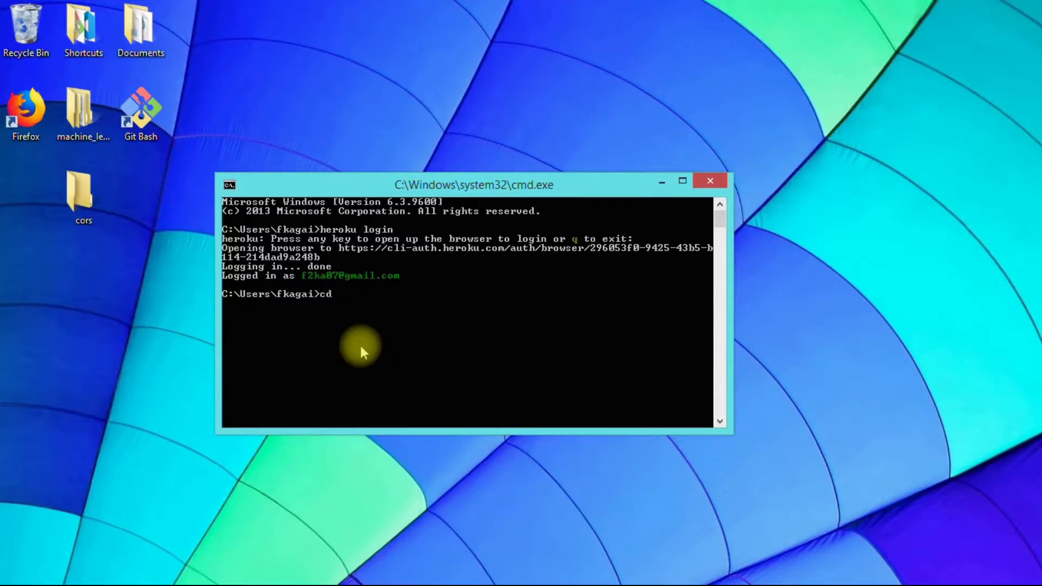
right_click(360, 346)
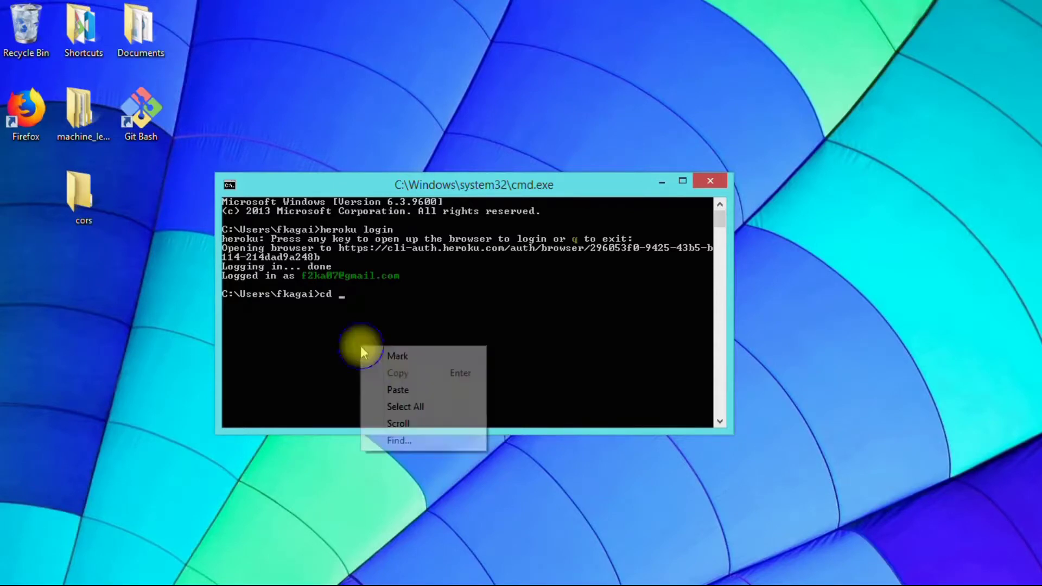
click(399, 390)
key(Return)
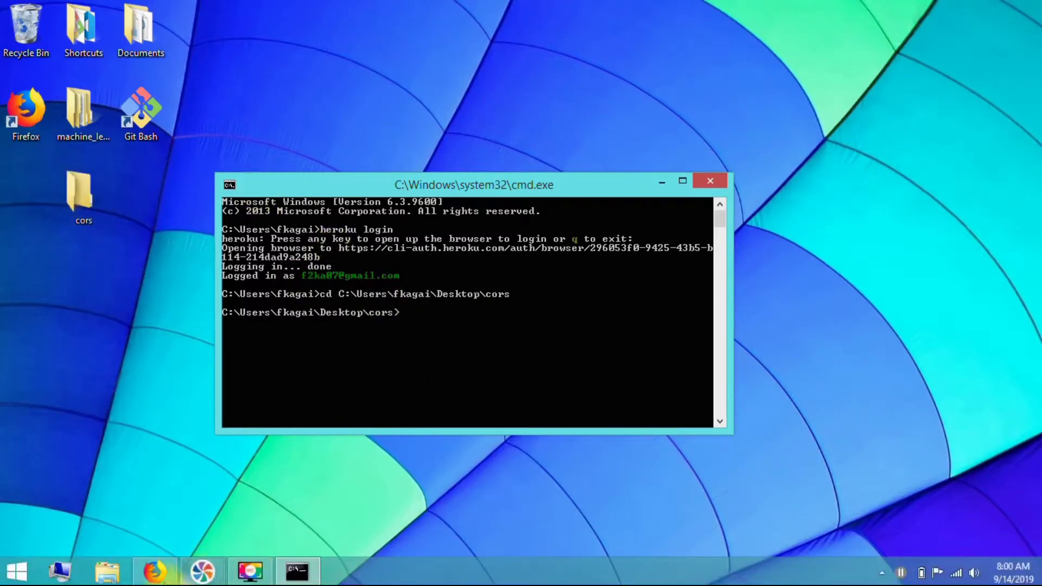
- Bring up the corscript deploy instructions and run git init in cors
click(153, 576)
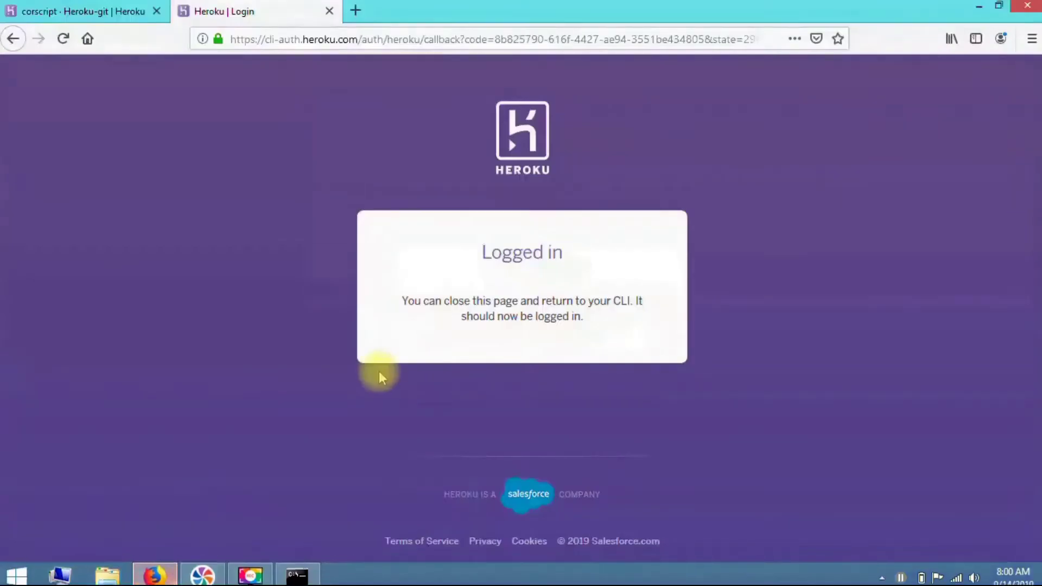
click(90, 10)
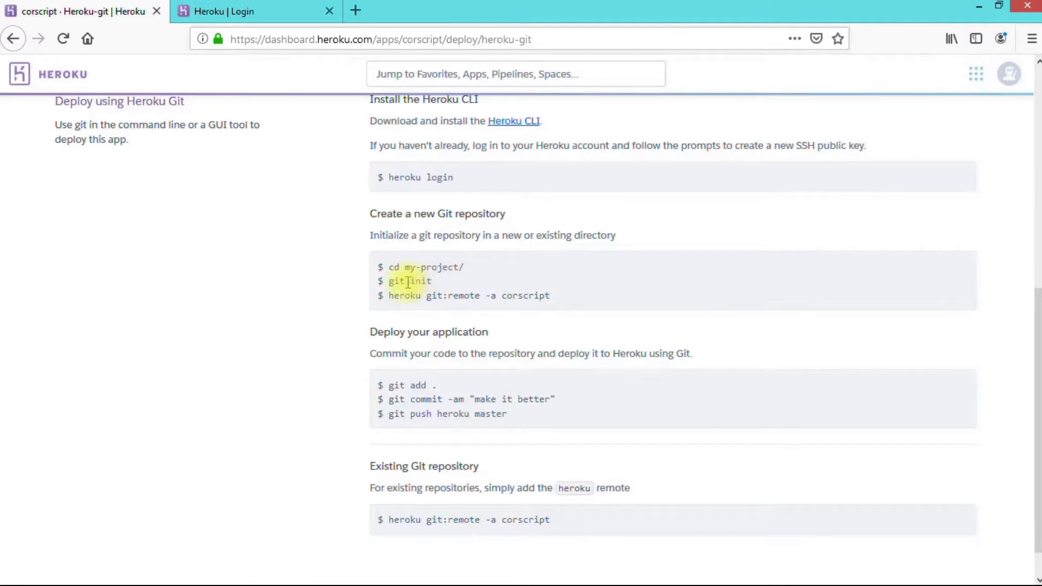
click(296, 572)
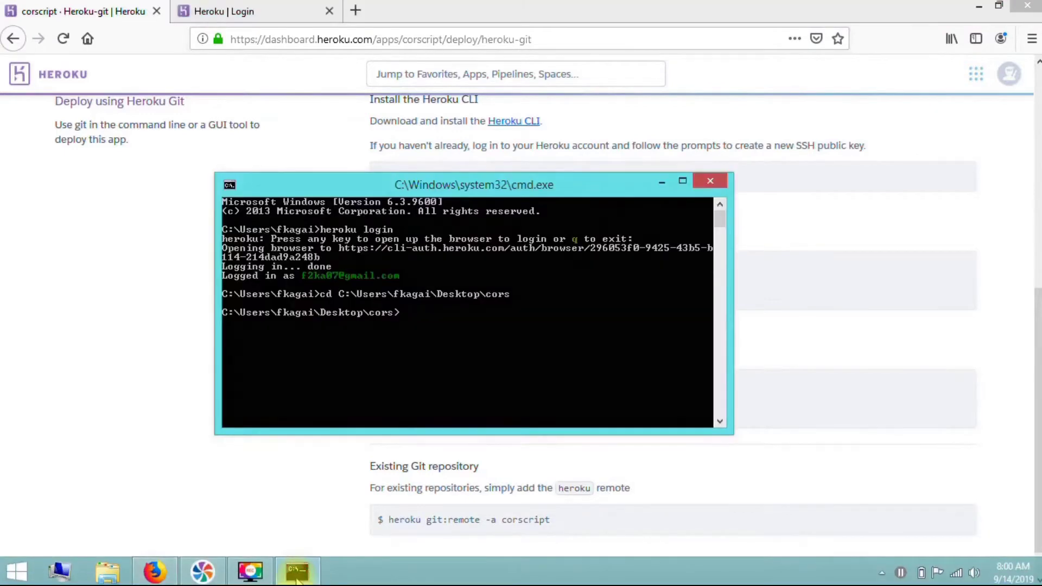
mouse_move(410, 193)
mouse_down()
mouse_move(491, 356)
mouse_move(426, 342)
mouse_up()
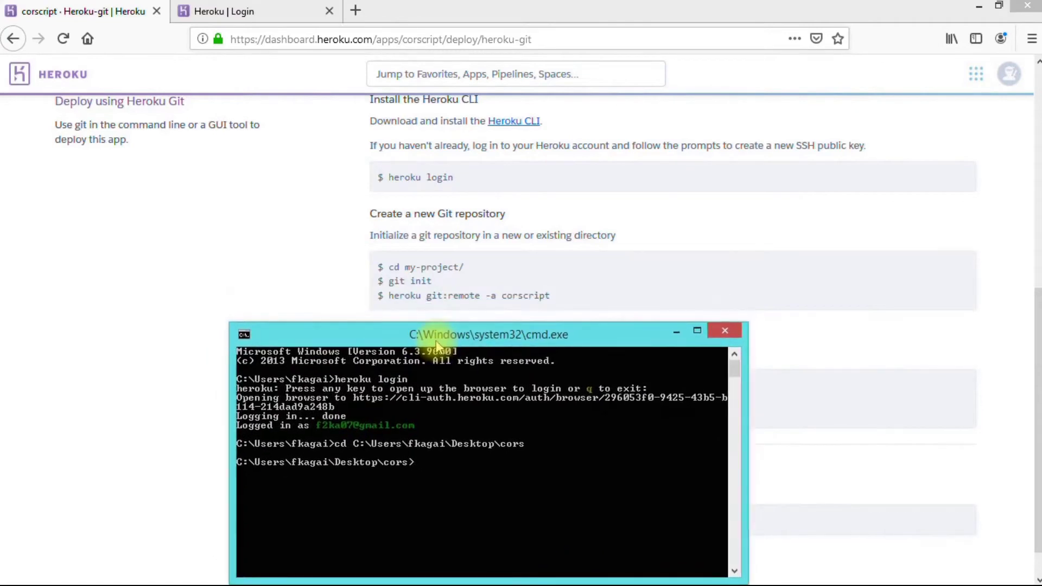
text(gi)
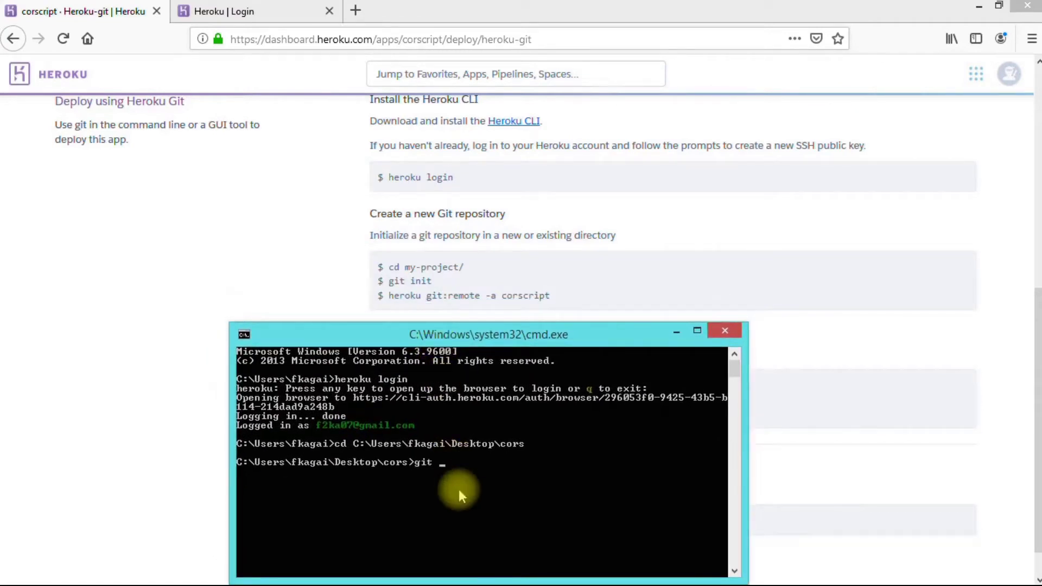
text(t)
key(Return)
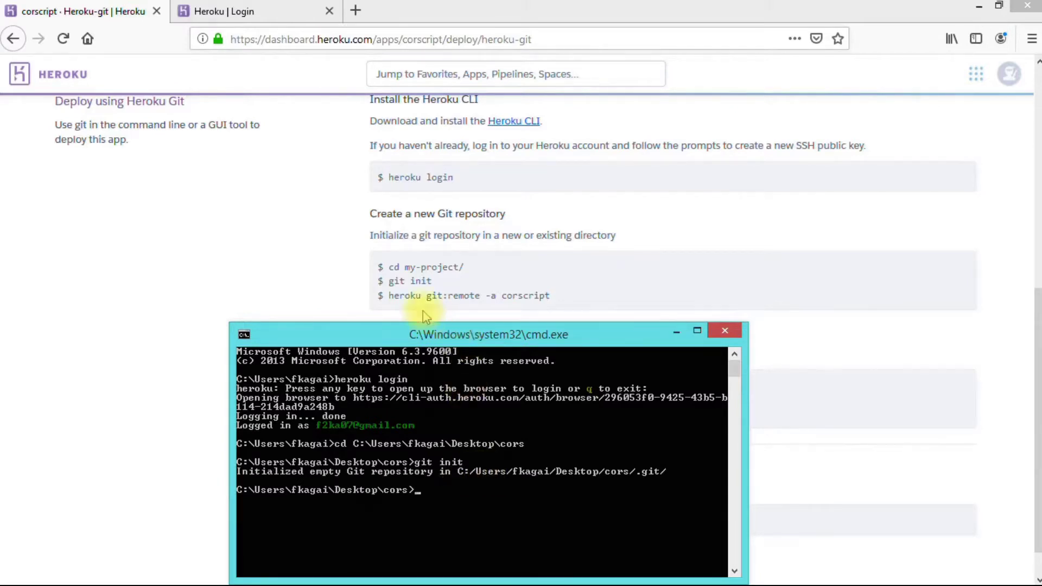
- Copy 'heroku git:remote -a corscript' from the deploy page and run it in cmd
drag(553, 295, 386, 297)
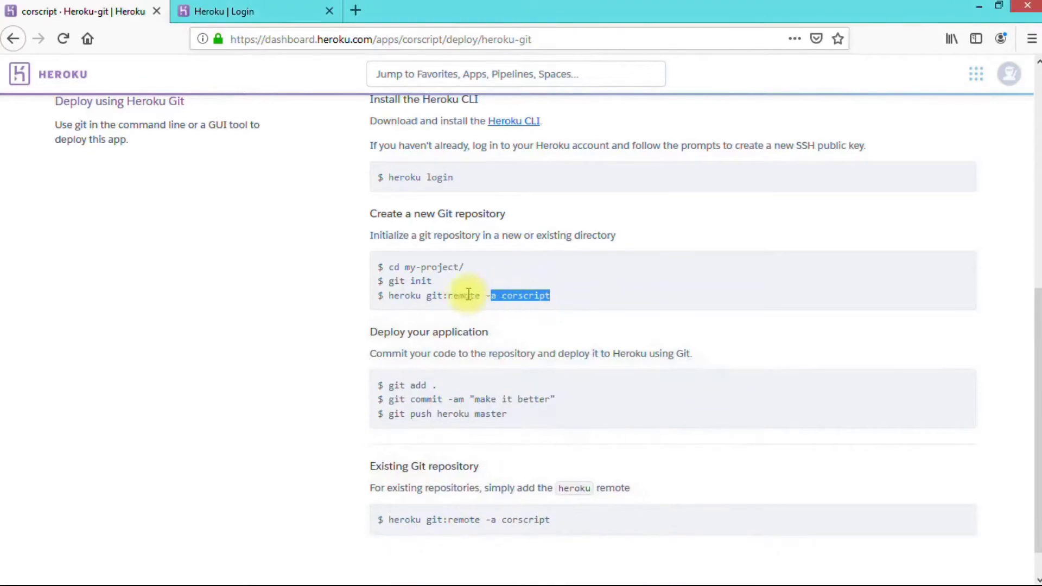
right_click(394, 299)
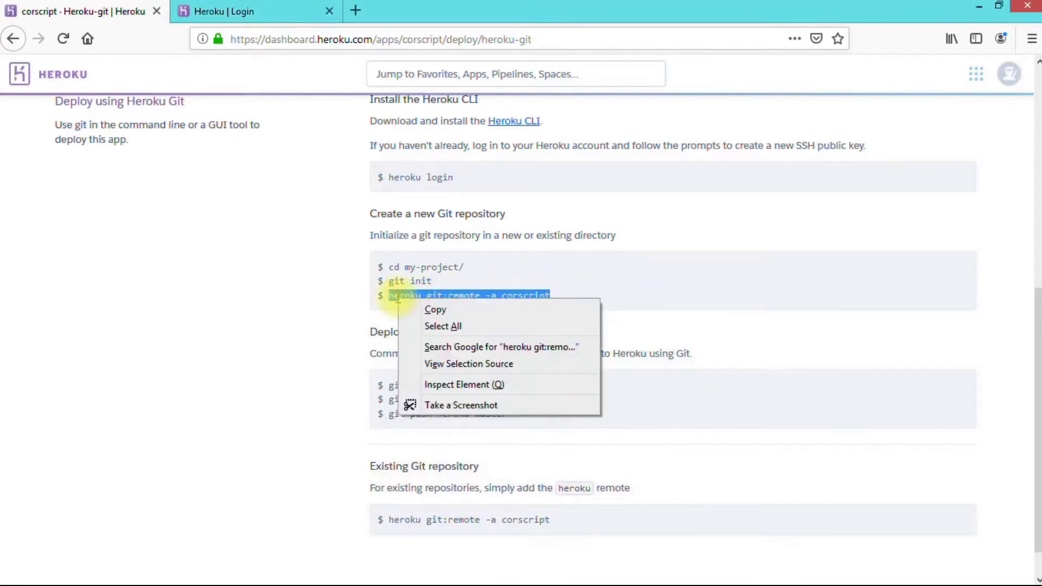
click(432, 310)
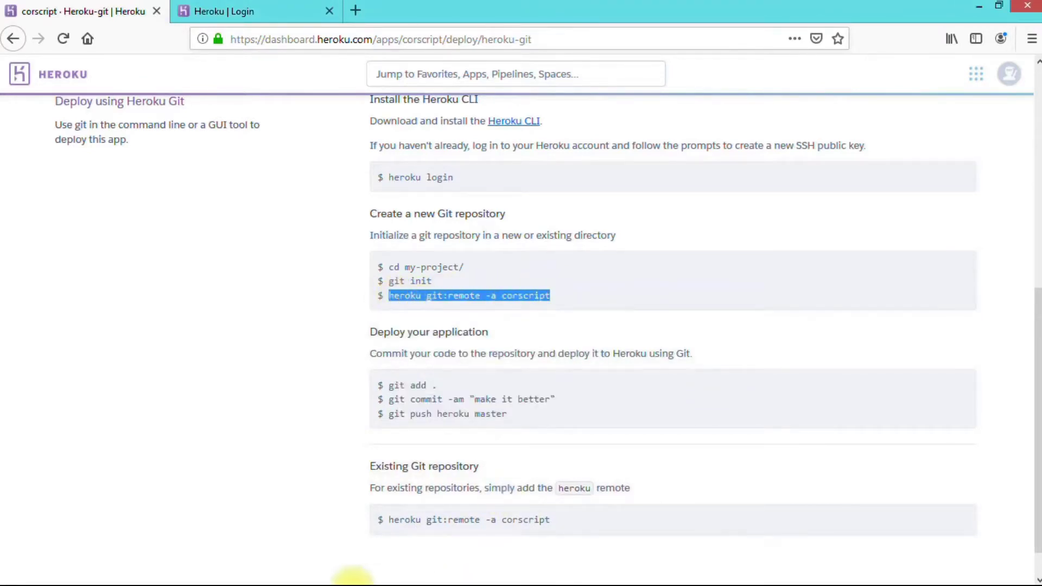
click(296, 578)
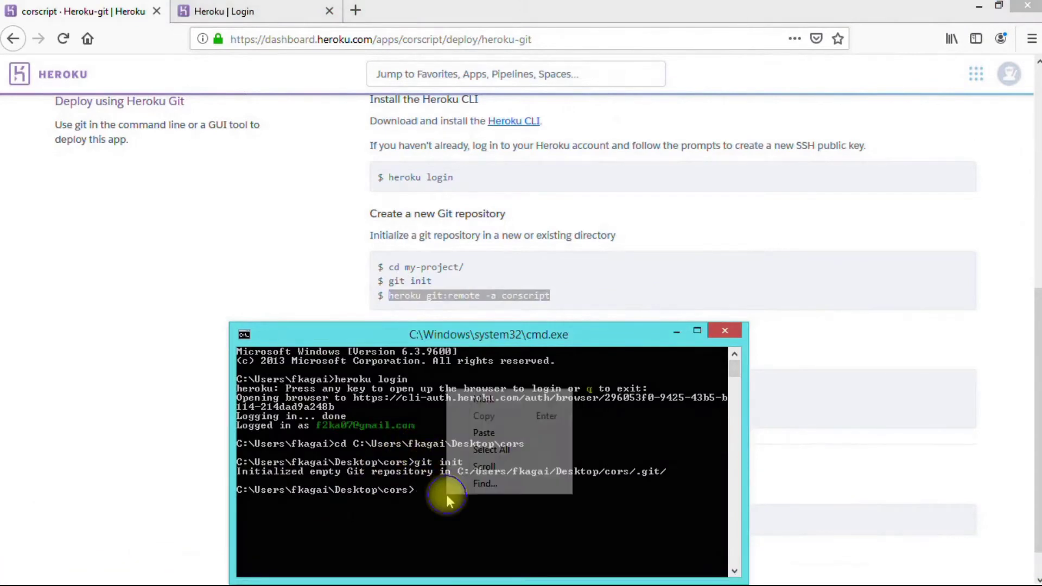
right_click(446, 494)
click(480, 432)
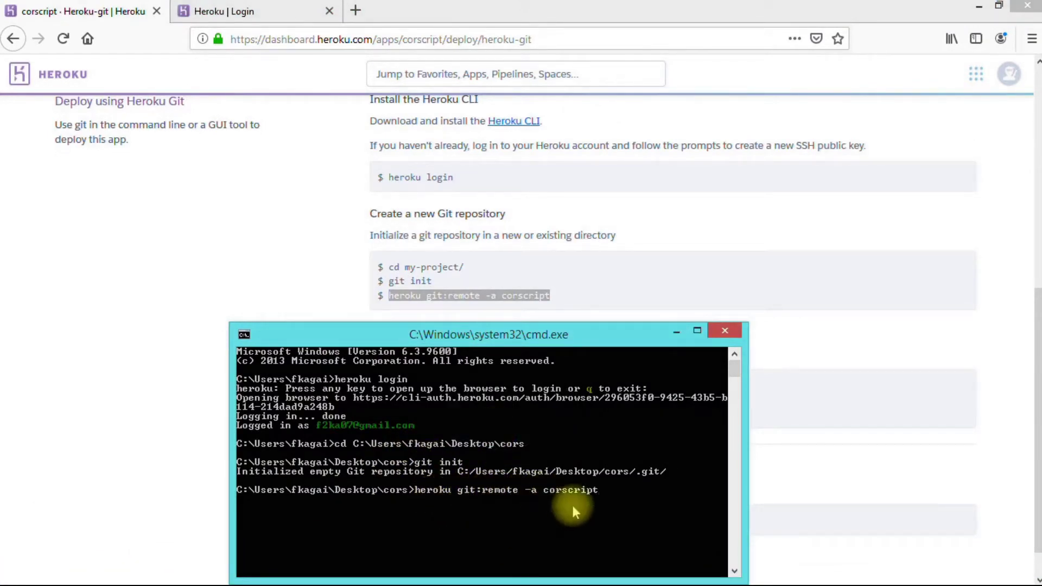
key(Return)
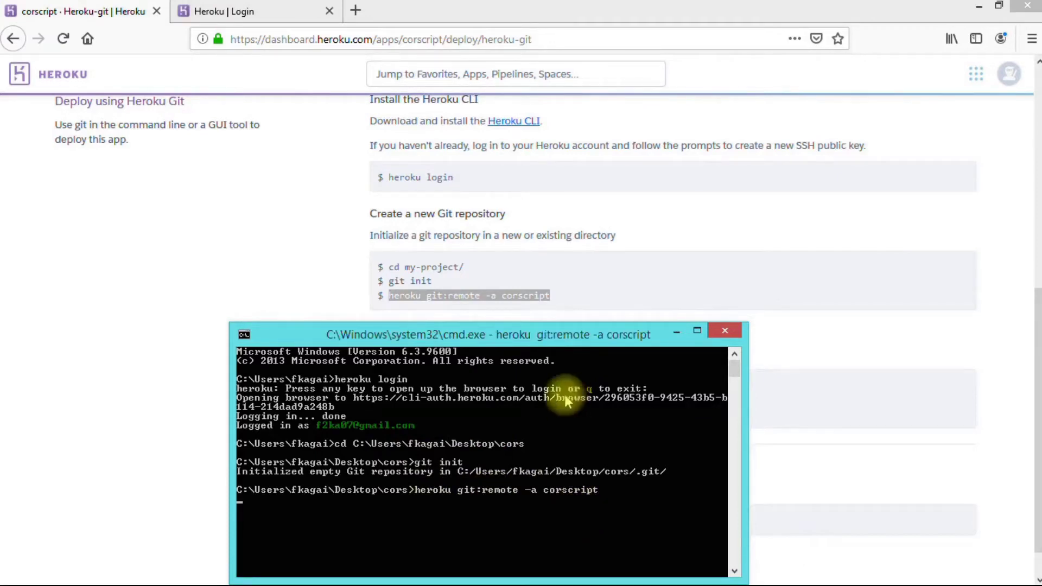
mouse_move(492, 332)
mouse_down()
mouse_move(708, 336)
mouse_move(643, 114)
mouse_up()
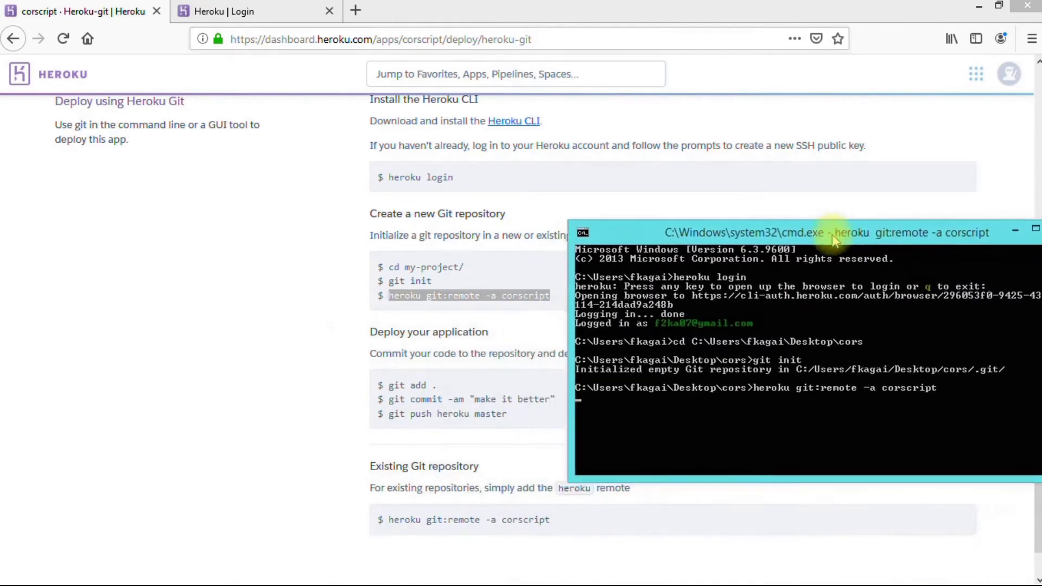
drag(643, 114, 416, 78)
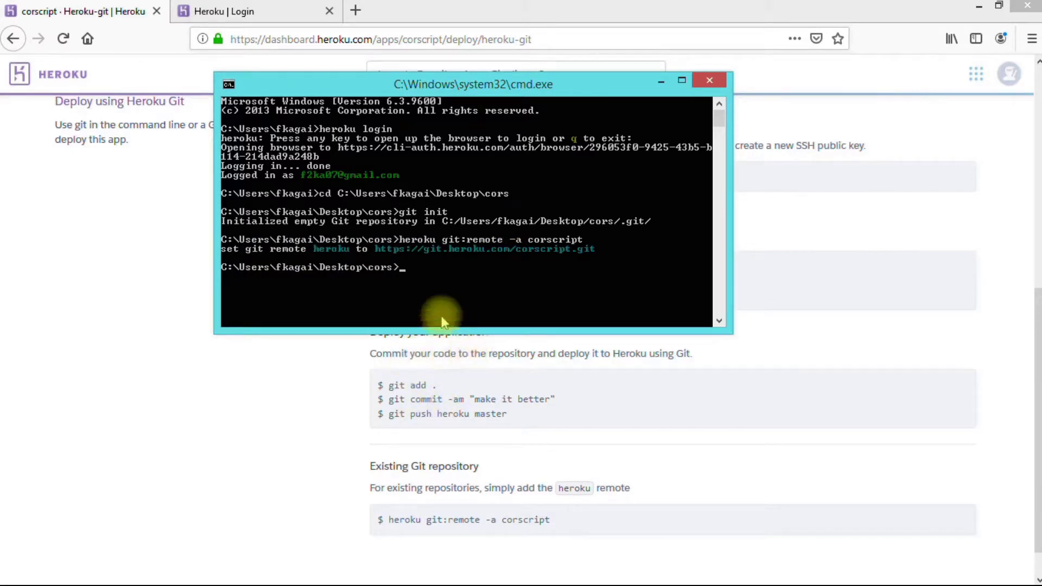
- Minimize cmd and Firefox, then open Desktop\cors and its .git folder
click(660, 82)
click(978, 5)
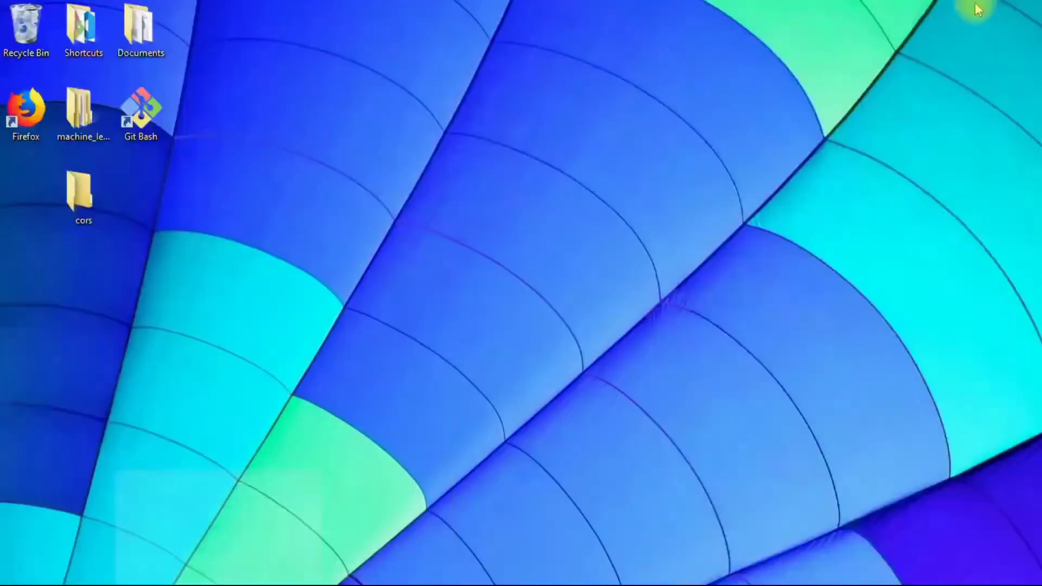
double_click(81, 199)
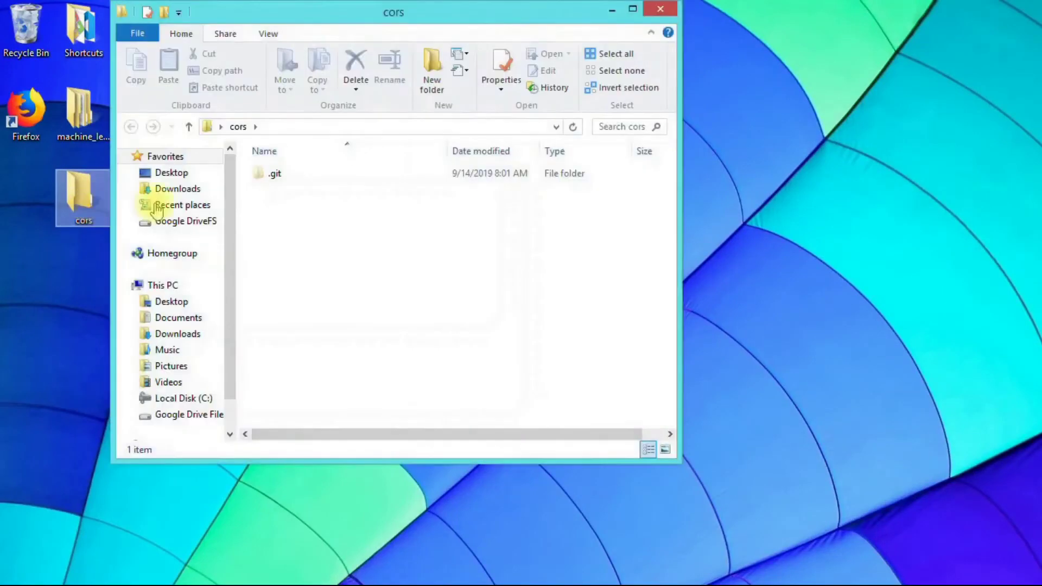
double_click(281, 175)
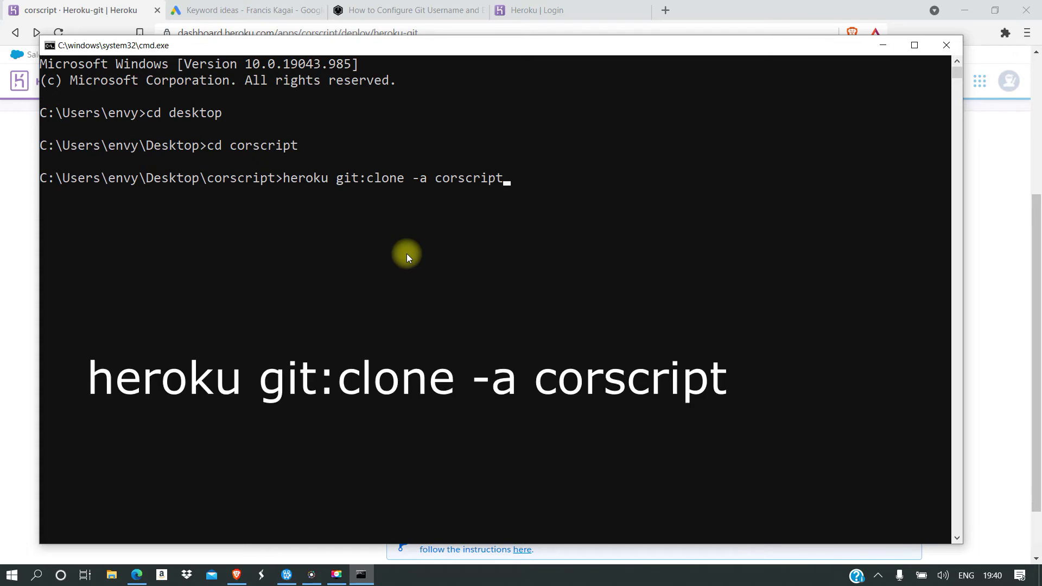
- Run 'heroku git:clone -a corscript' to clone the app into Desktop\corscript
key(Return)
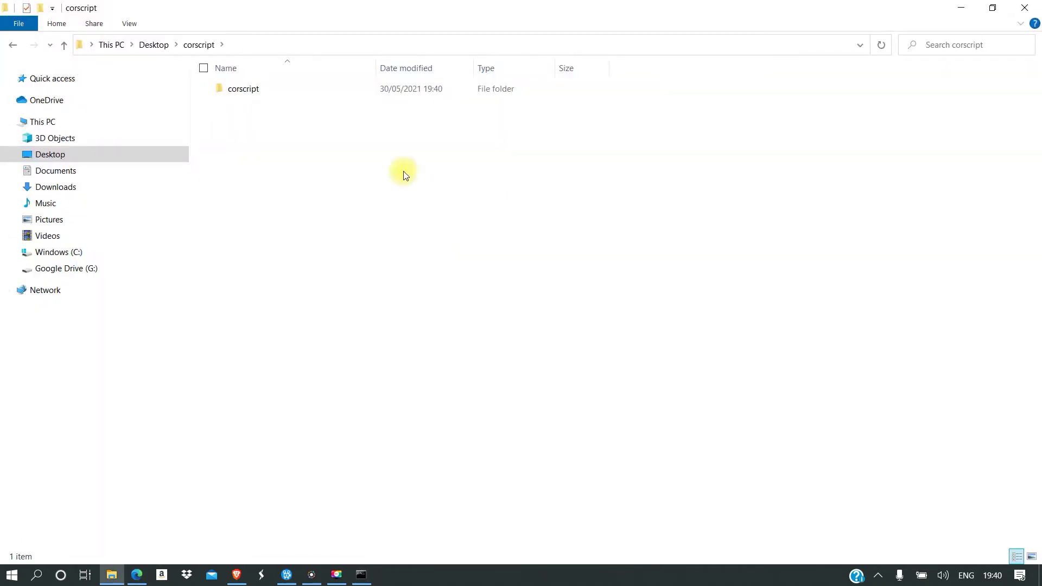
- Create a new empty text document named test.php inside the cloned corscript subfolder
double_click(253, 90)
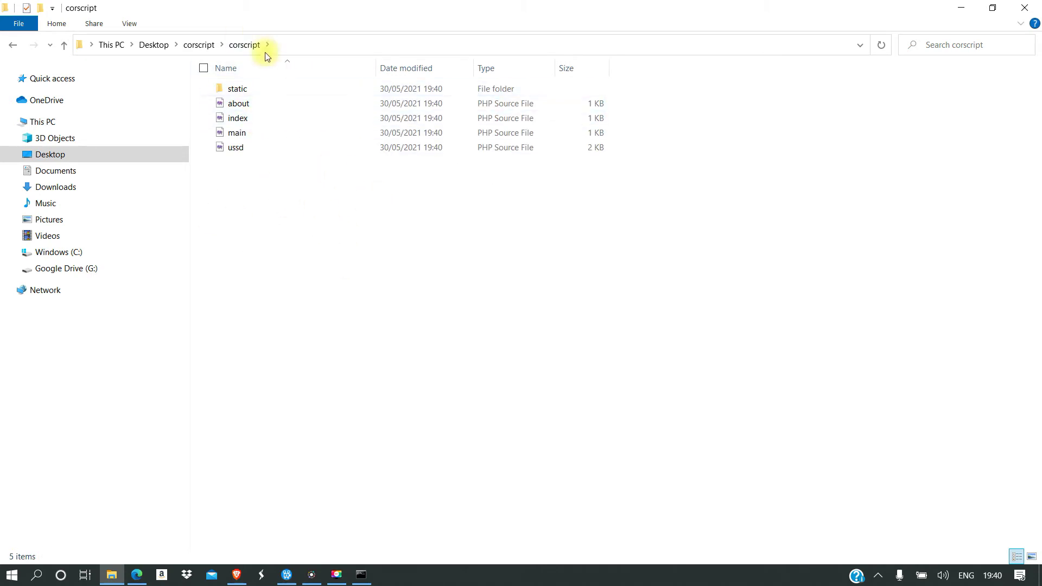
right_click(337, 271)
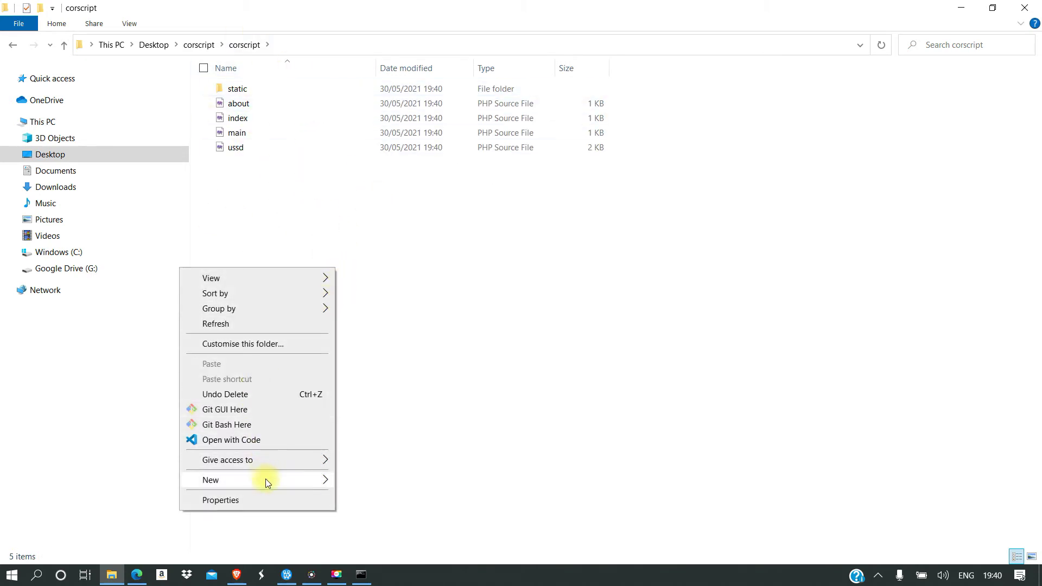
mouse_move(261, 479)
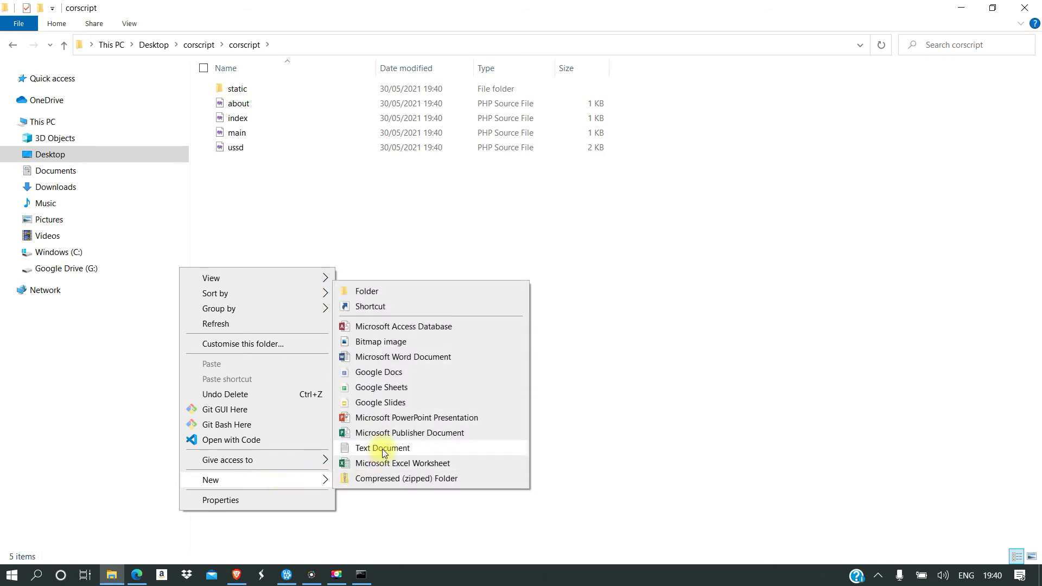
click(610, 376)
right_click(400, 302)
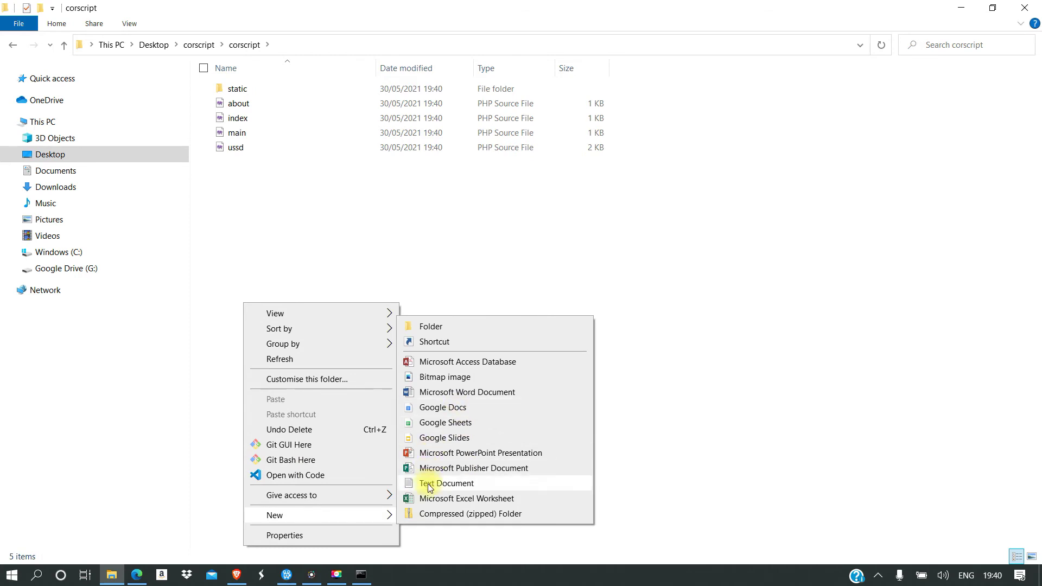
click(429, 487)
text(test)
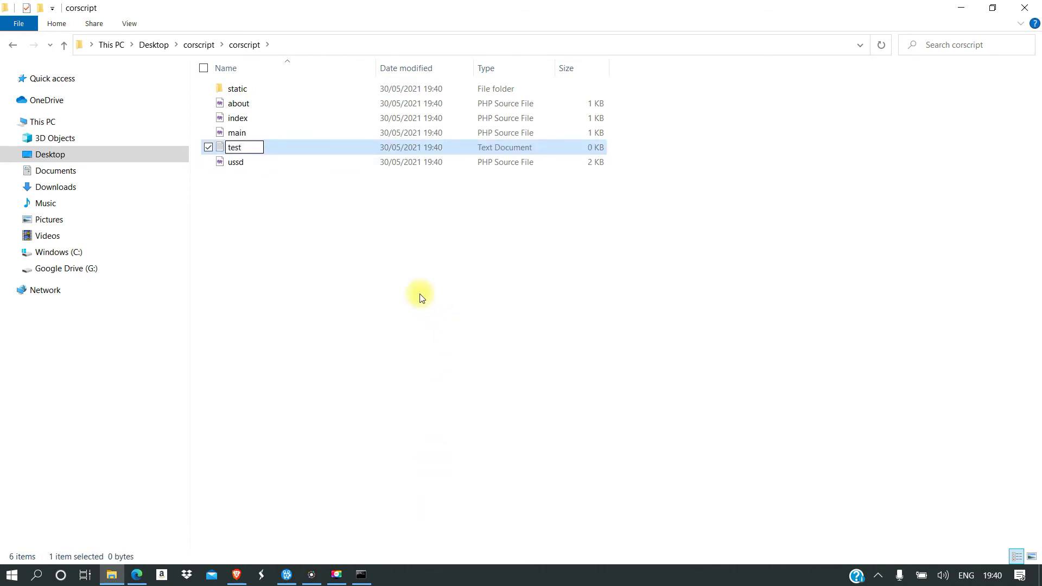
text(.php)
key(Return)
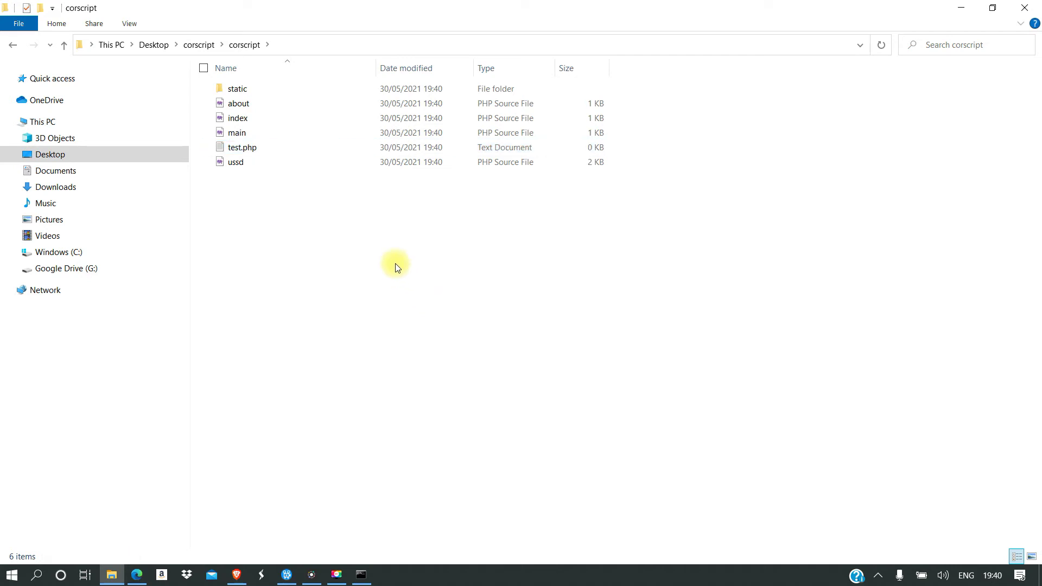
- Open test.php with Notepad
right_click(395, 263)
mouse_move(317, 476)
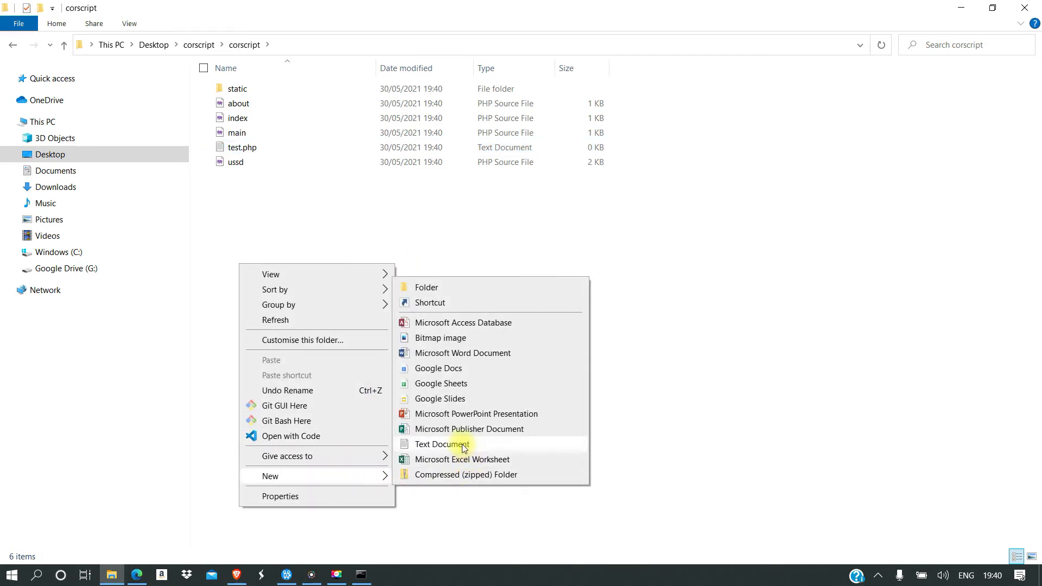
click(383, 204)
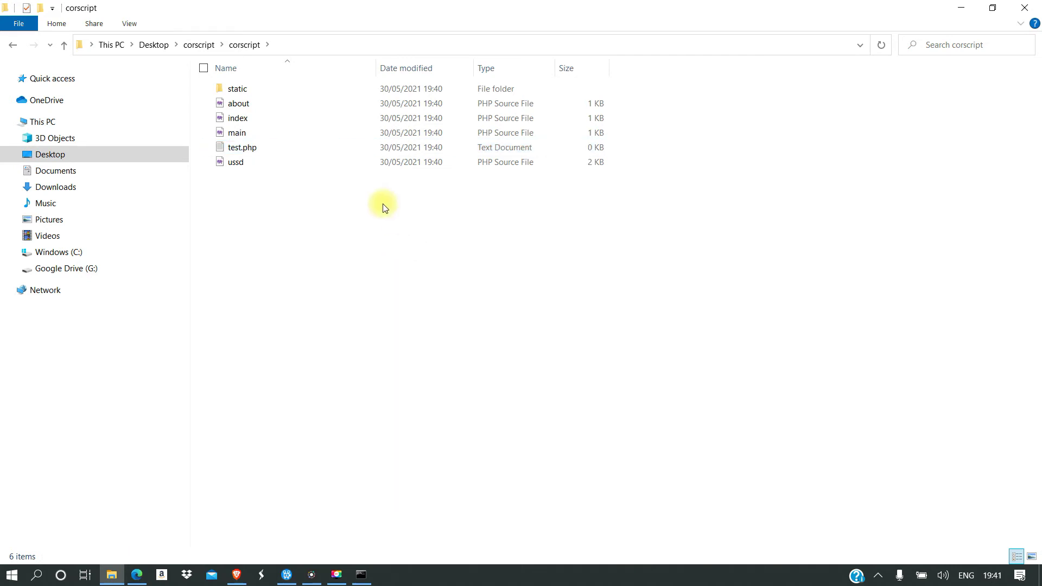
click(249, 149)
right_click(248, 149)
click(342, 249)
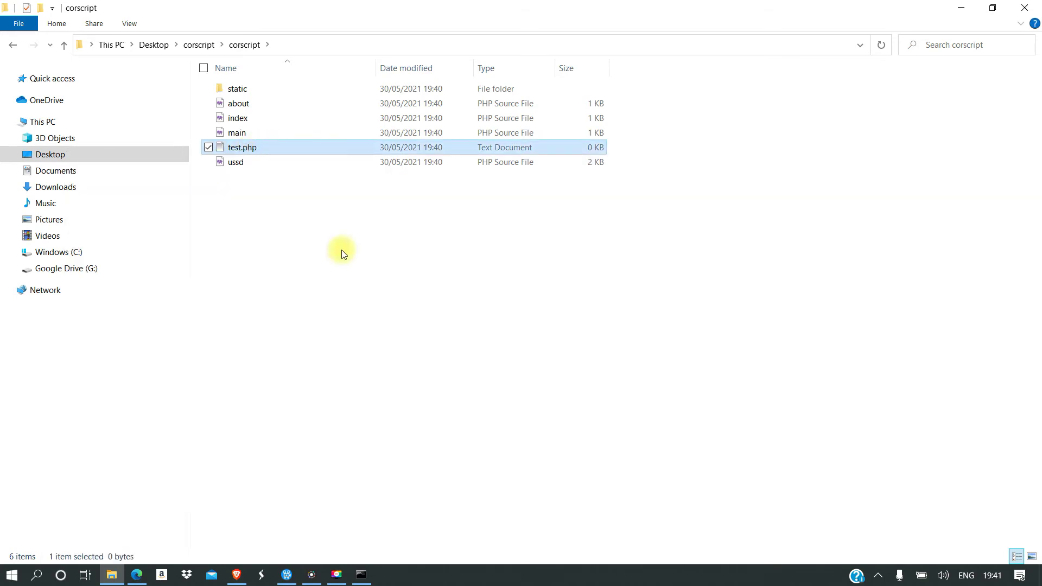
right_click(250, 149)
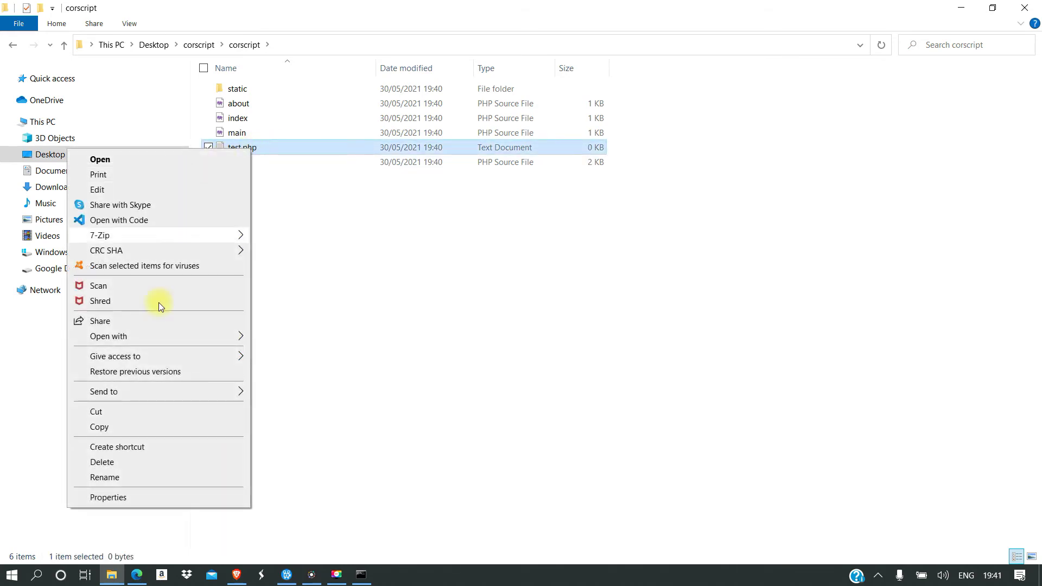
mouse_move(108, 336)
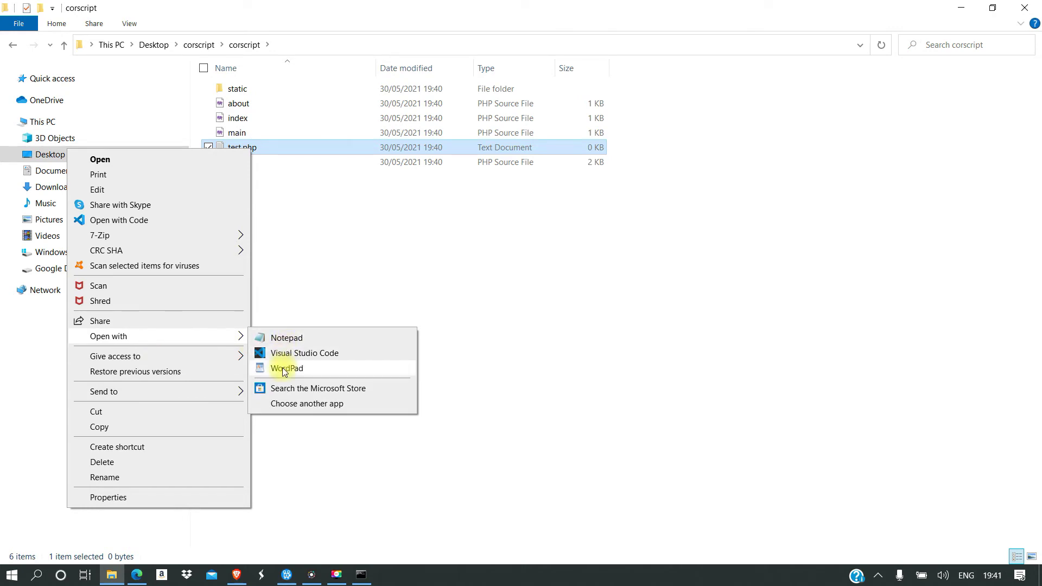
click(295, 338)
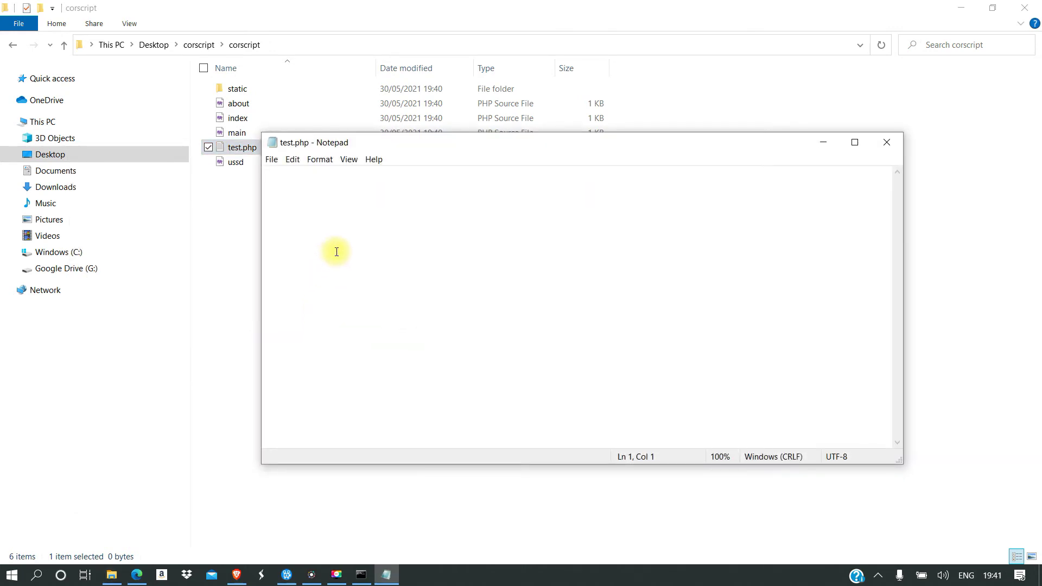
text(<)
text(/)
- Write a <?php ... ?> block containing $a = 4; and $b = 5; on separate lines
key(BackSpace)
text(?)
text(php)
key(Return)
text(?>)
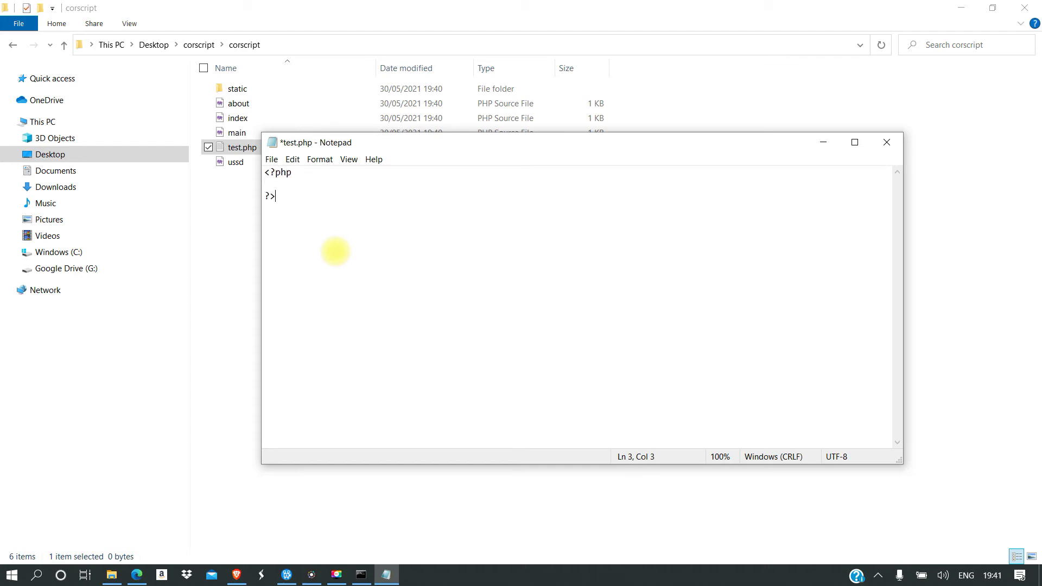
click(309, 175)
key(Return)
key(Return)
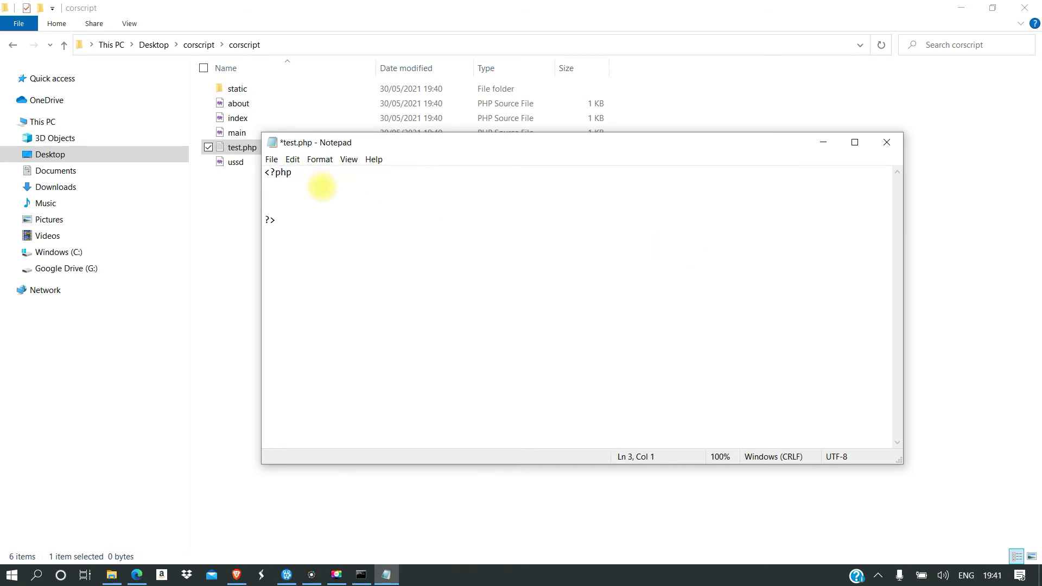
text($)
text(a )
text(= )
text(4;)
key(Return)
text($b )
text(= 4)
text(+5)
key(BackSpace)
key(BackSpace)
text(;)
key(Return)
text($ans)
text(wer = )
text($)
text(a+)
text($b:)
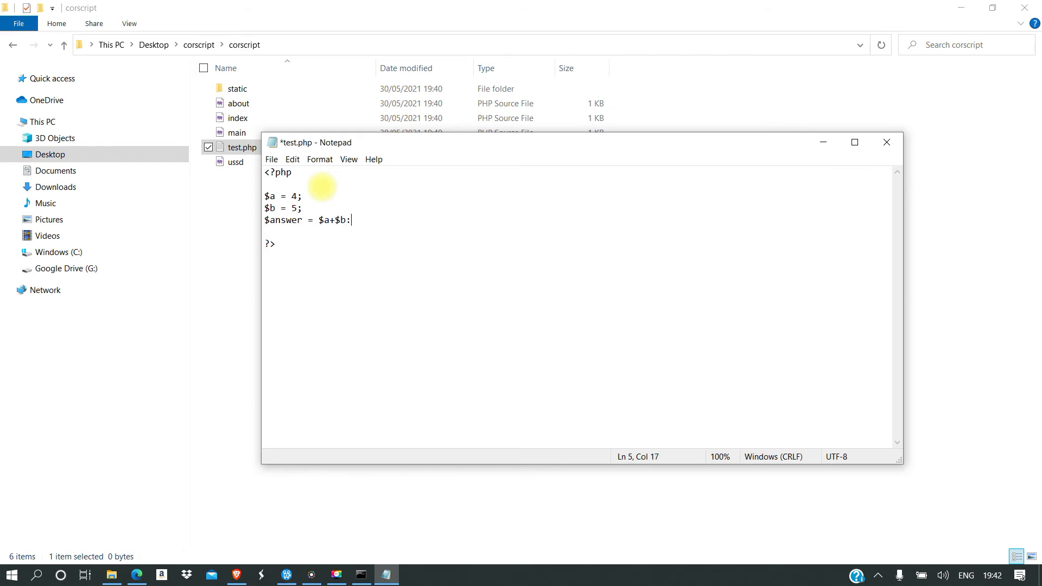
key(BackSpace)
text(;)
- Add $answer = $a + $b and echo "The answer is :" with $answer, then save test.php
key(Return)
key(Return)
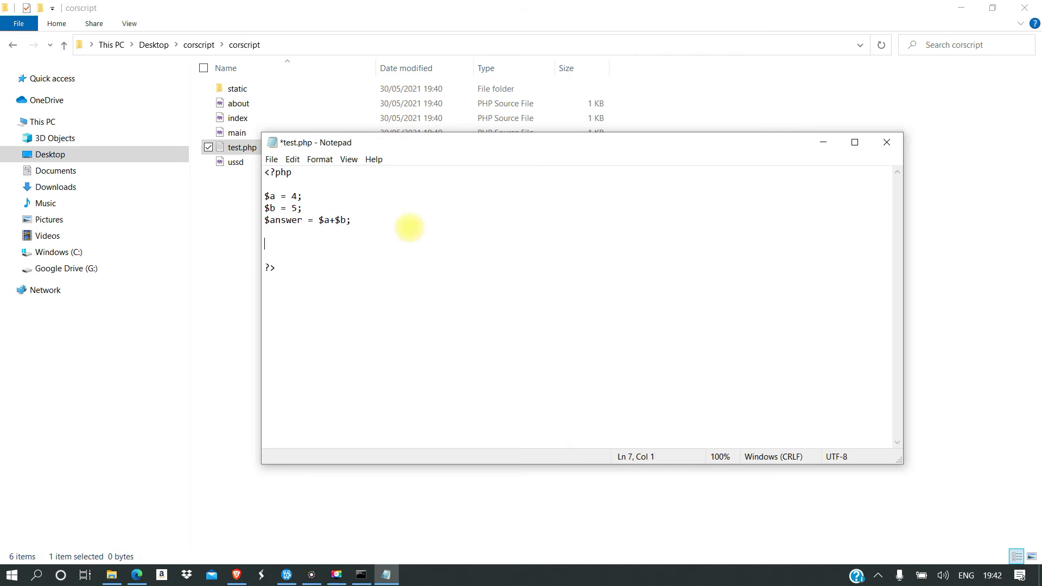
text(echo )
text("";)
click(298, 243)
text(The an)
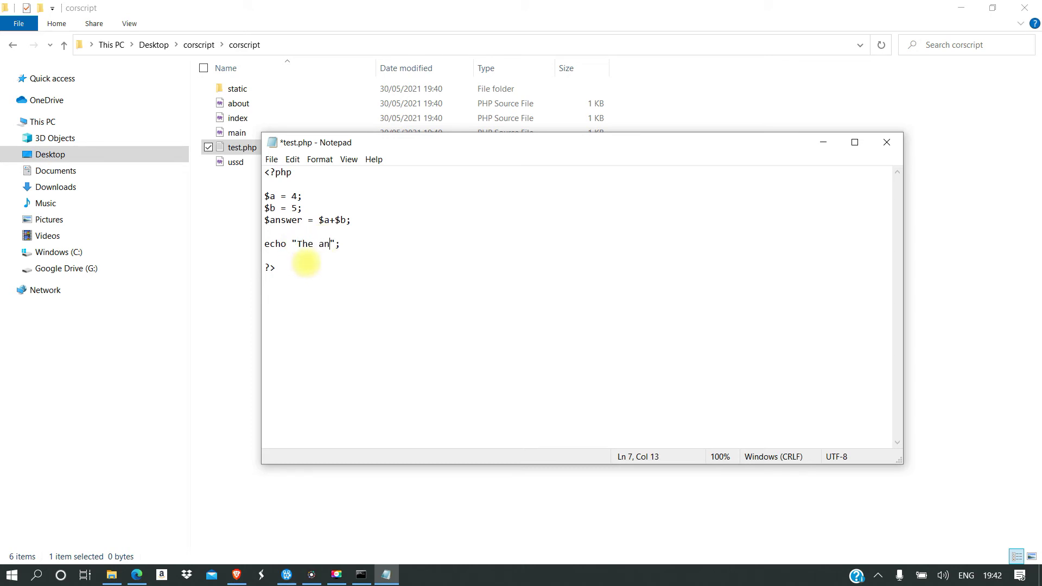
text(swer is )
text(:)
click(410, 246)
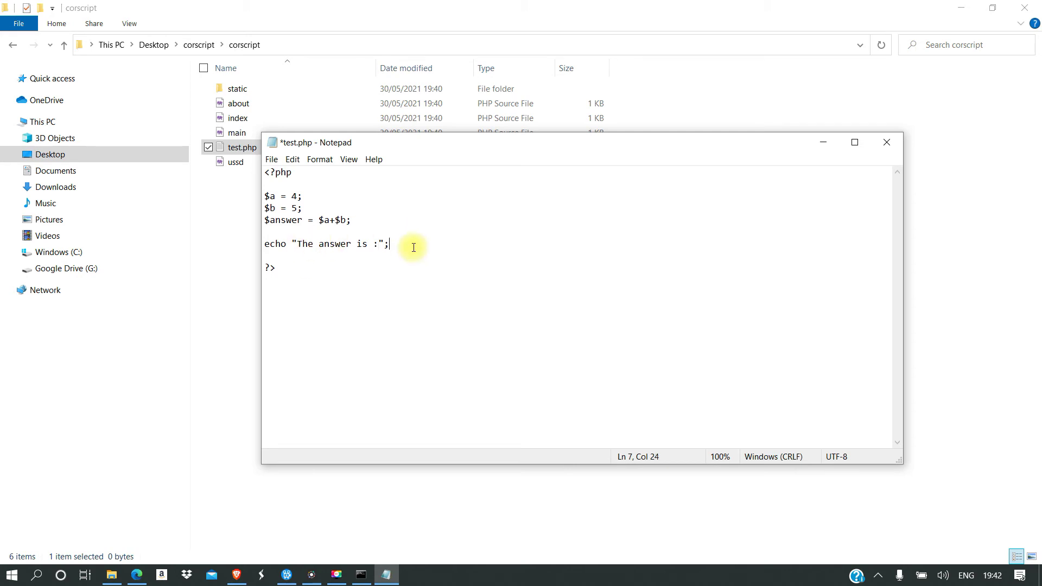
key(Return)
text(echo )
text($anser)
key(BackSpace)
key(BackSpace)
key(BackSpace)
text(swr)
key(BackSpace)
text(er)
key(ctrl+s)
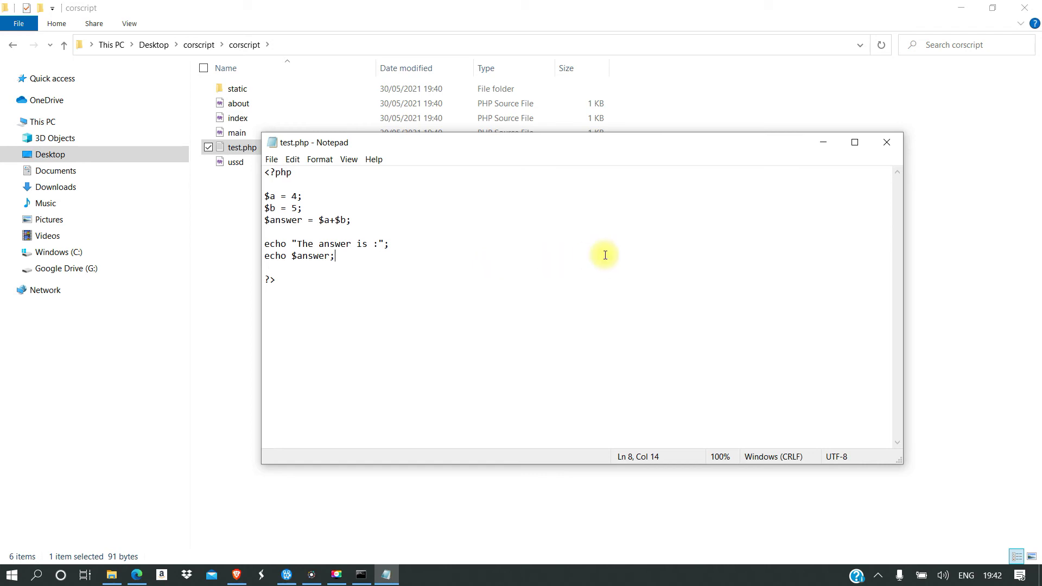
- Close Notepad and run git add . in Desktop\corscript, triggering the embedded-repository warning
click(886, 142)
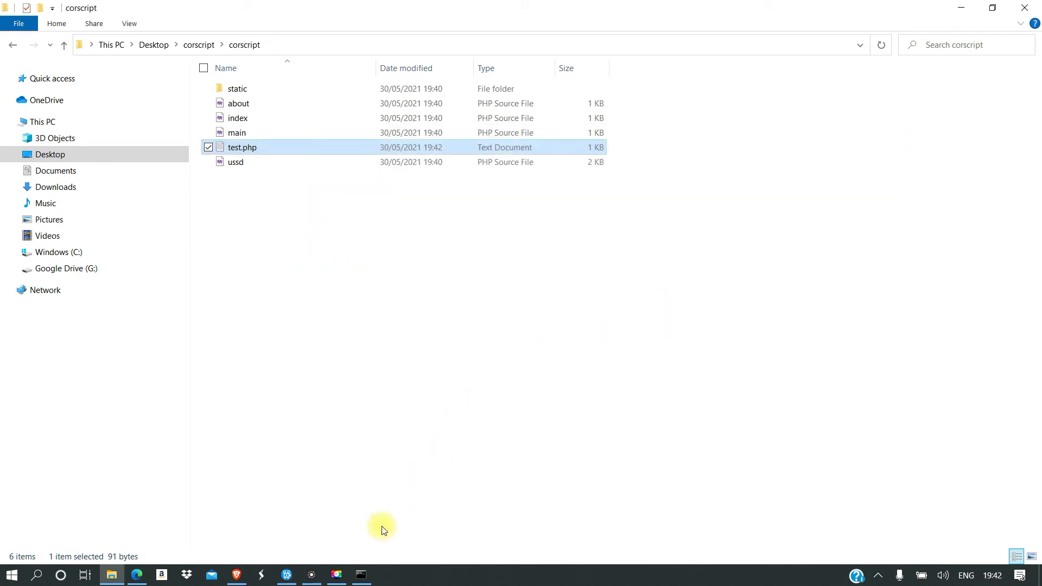
click(361, 574)
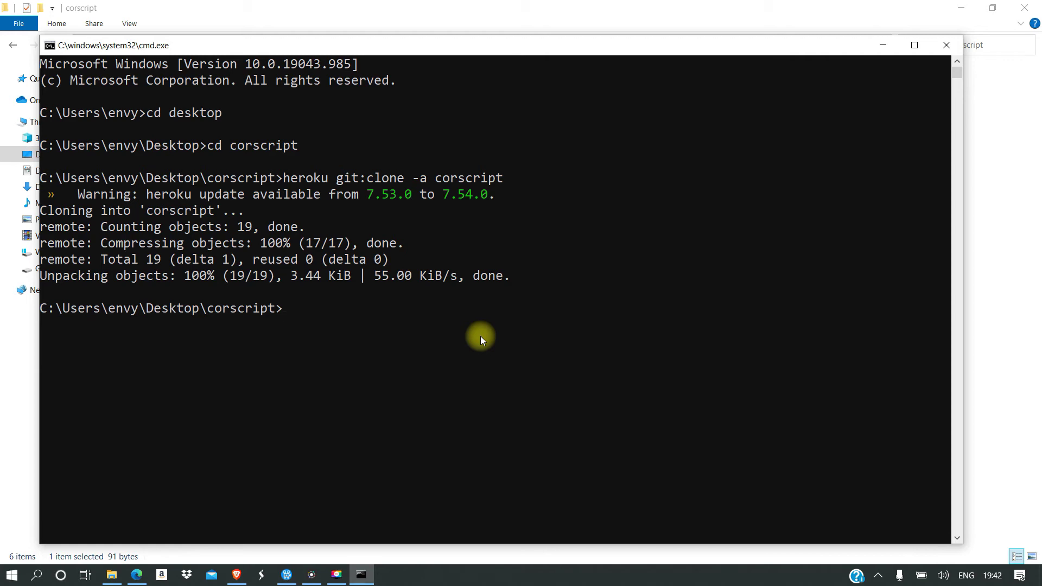
text(g)
text(it add .)
key(Return)
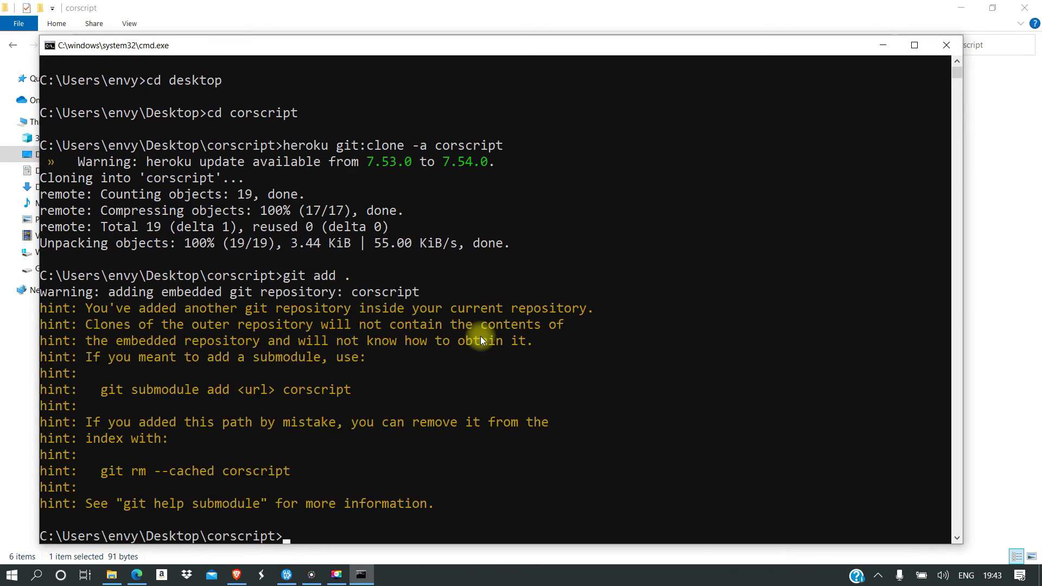
text(c)
text(d cors)
text(cript)
- In the inner corscript folder, stage all files and commit them as "better it better"
key(Return)
text(g)
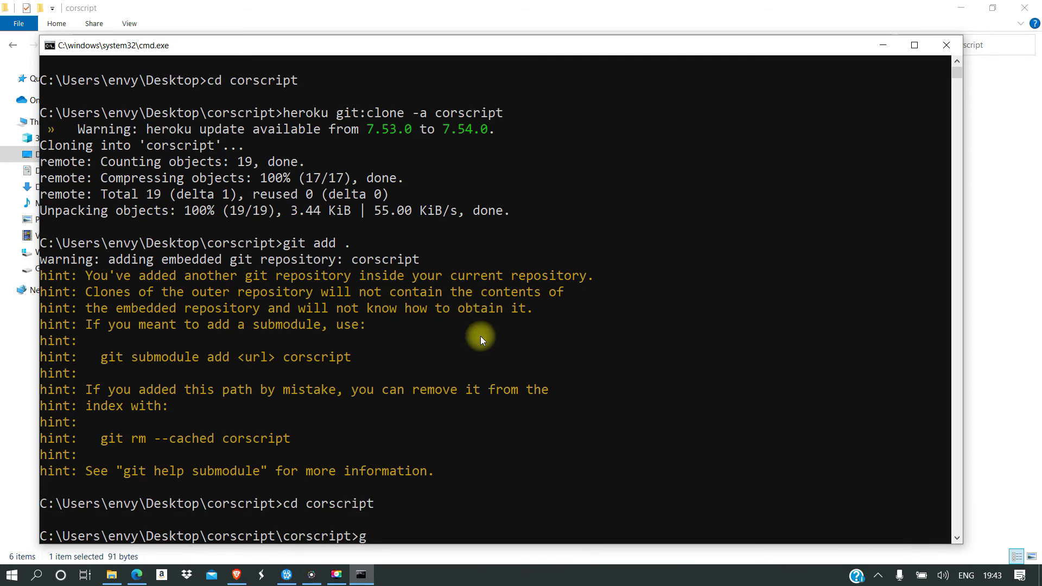
text(it add )
text(.)
key(Return)
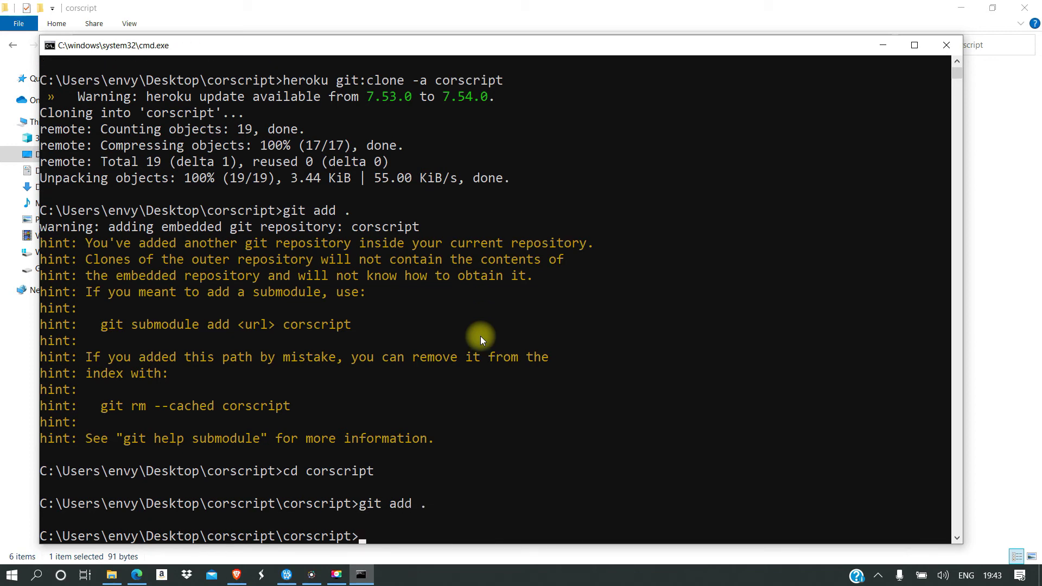
text(gi)
text(t )
text(commit )
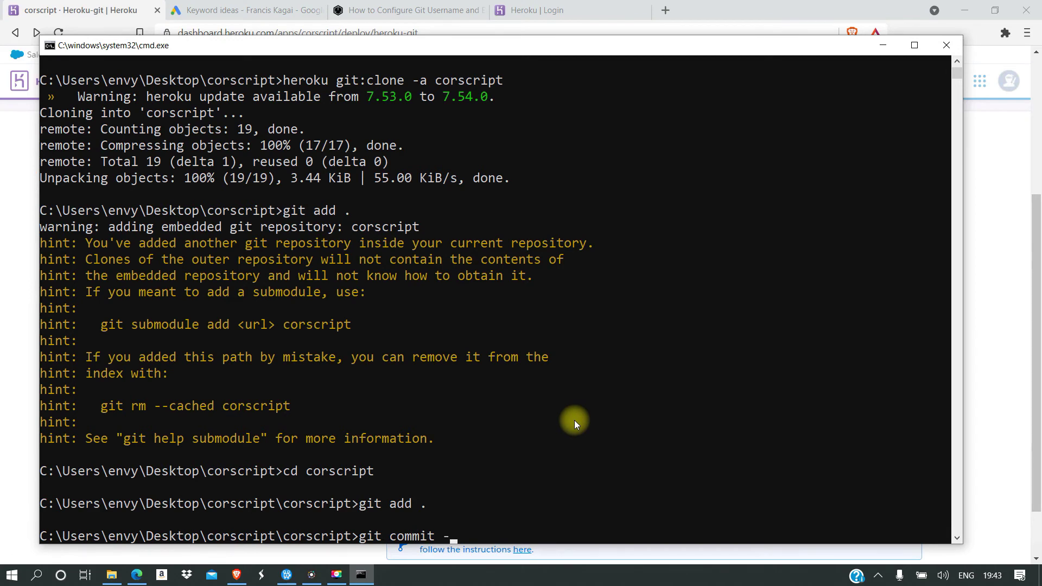
text(-am ")
text(better )
text(it bettr)
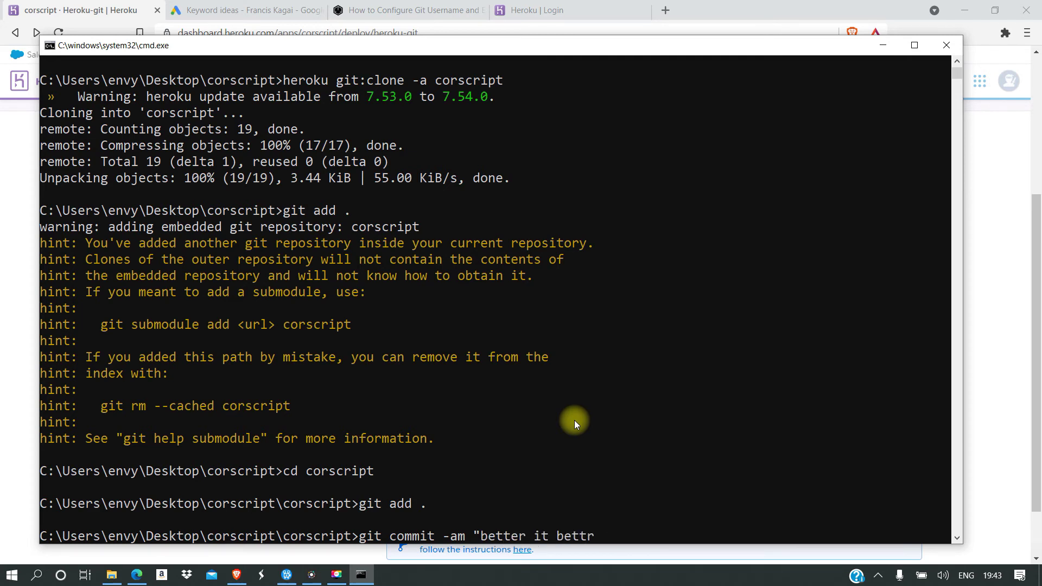
key(BackSpace)
text(er")
key(Return)
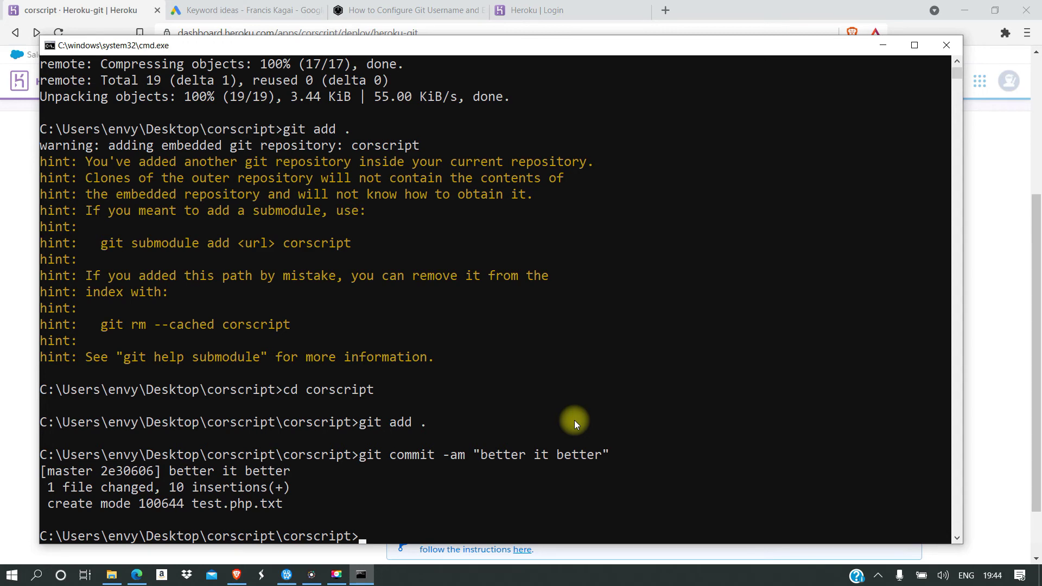
text(git )
text(push h)
text(eroku mas)
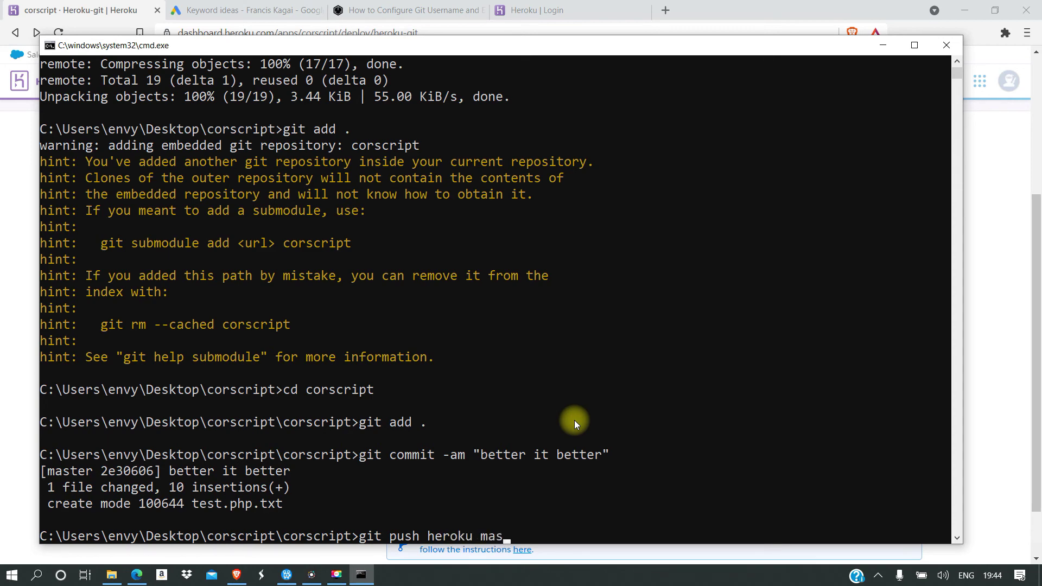
text(ter)
- Push to Heroku master, releasing v8, and copy the corscript.herokuapp.com URL
key(Return)
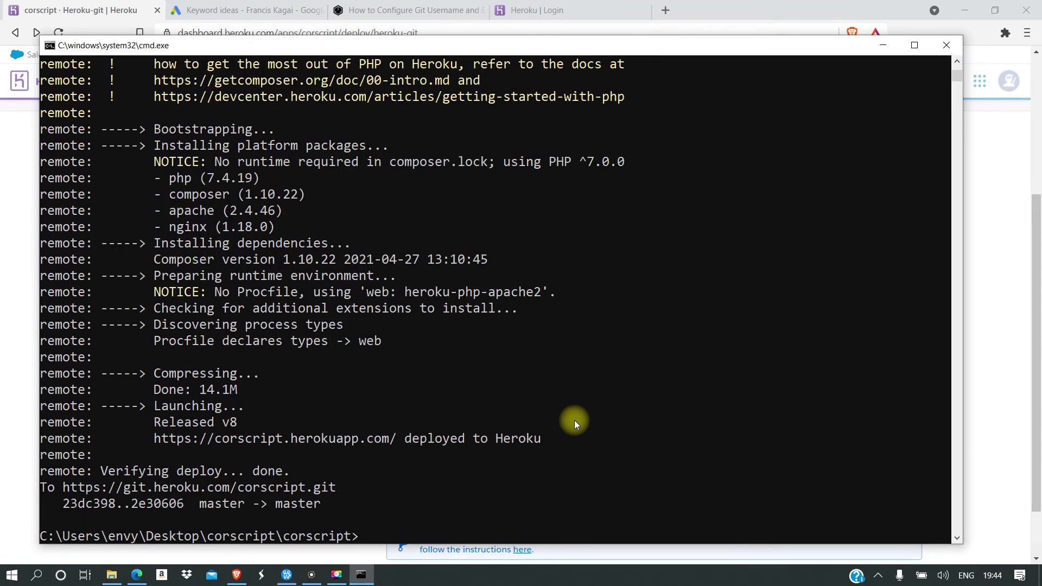
drag(397, 438, 154, 438)
right_click(154, 440)
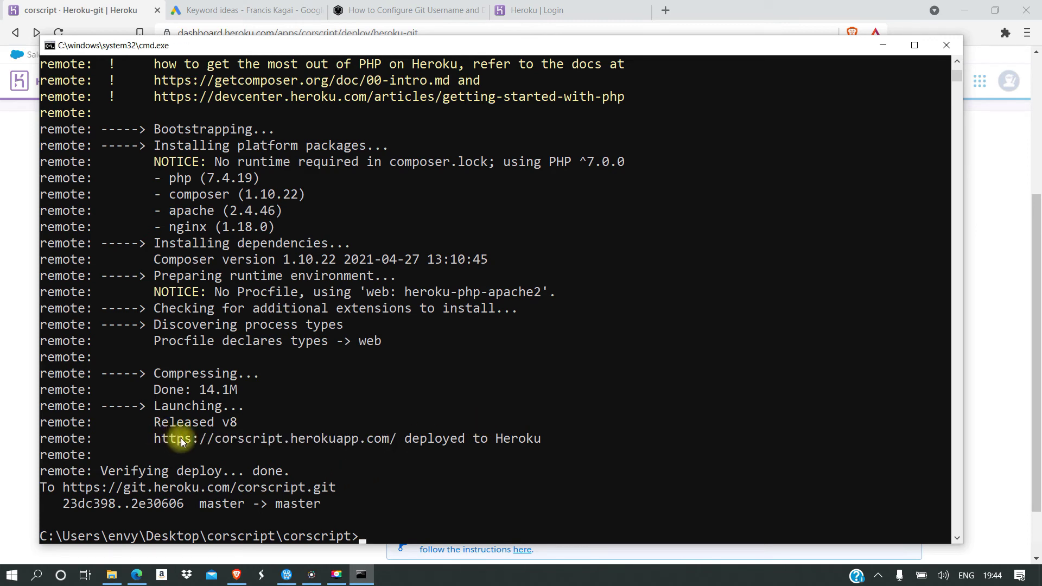
drag(397, 438, 154, 438)
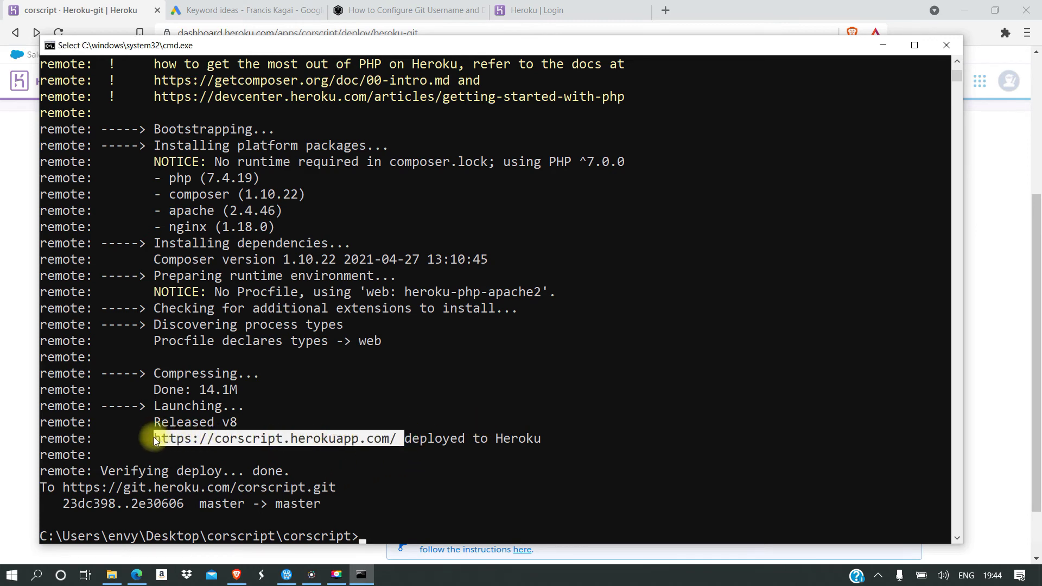
right_click(171, 441)
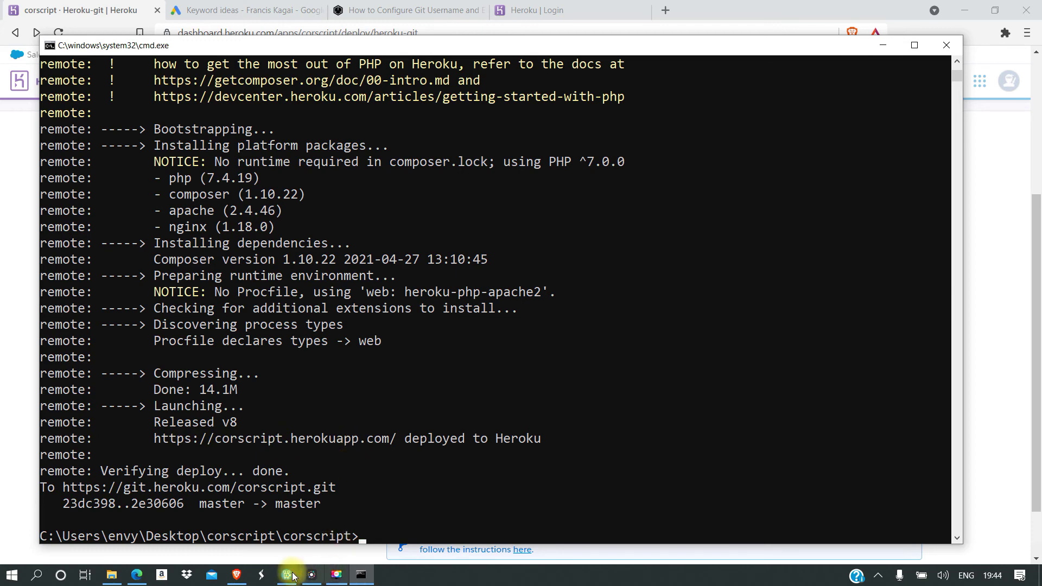
- Load corscript.herokuapp.com/test.php in the Heroku browser tab, which shows 404 Not Found
click(238, 574)
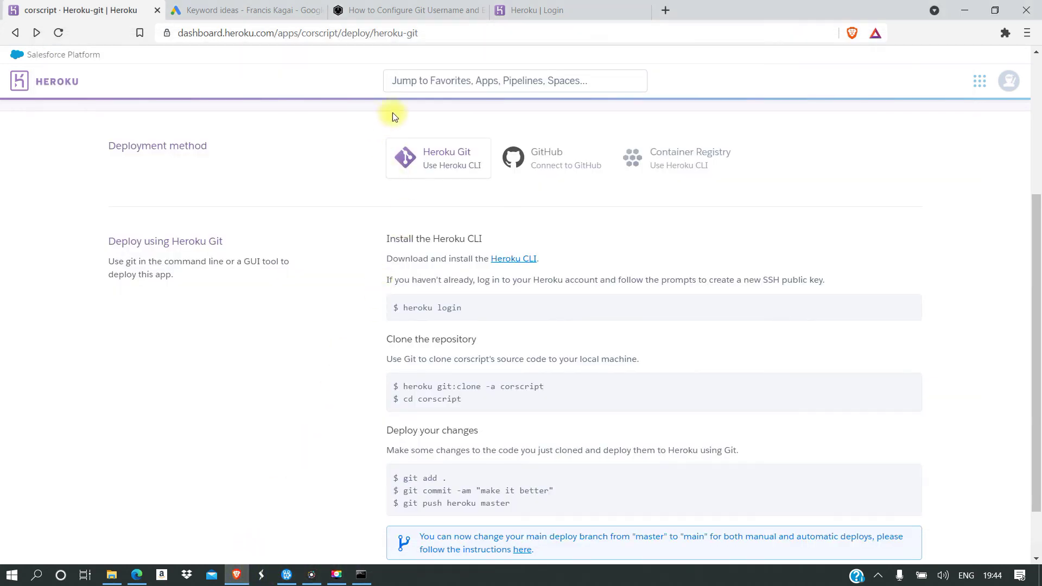
click(111, 574)
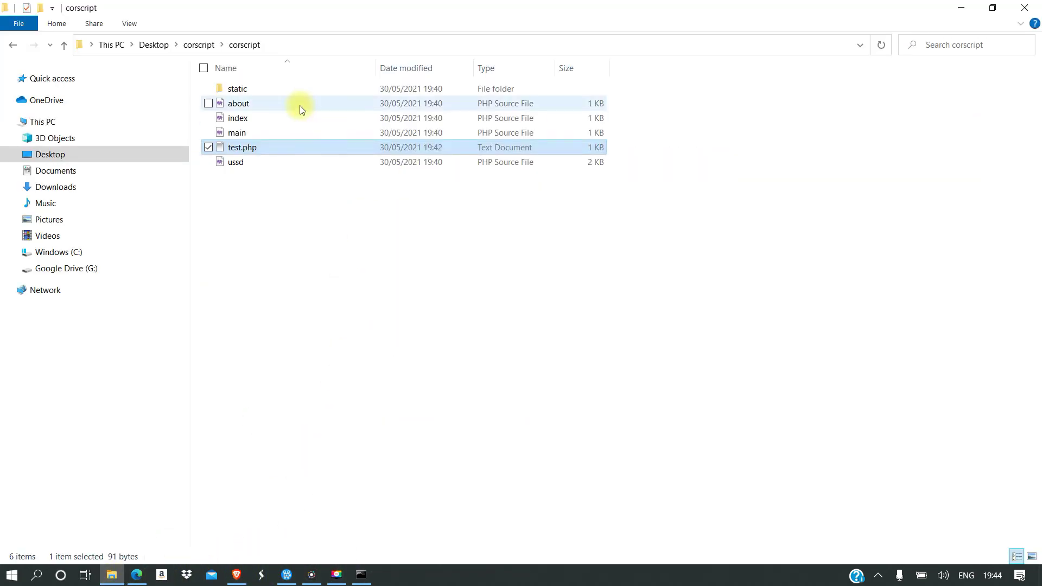
click(237, 575)
click(557, 9)
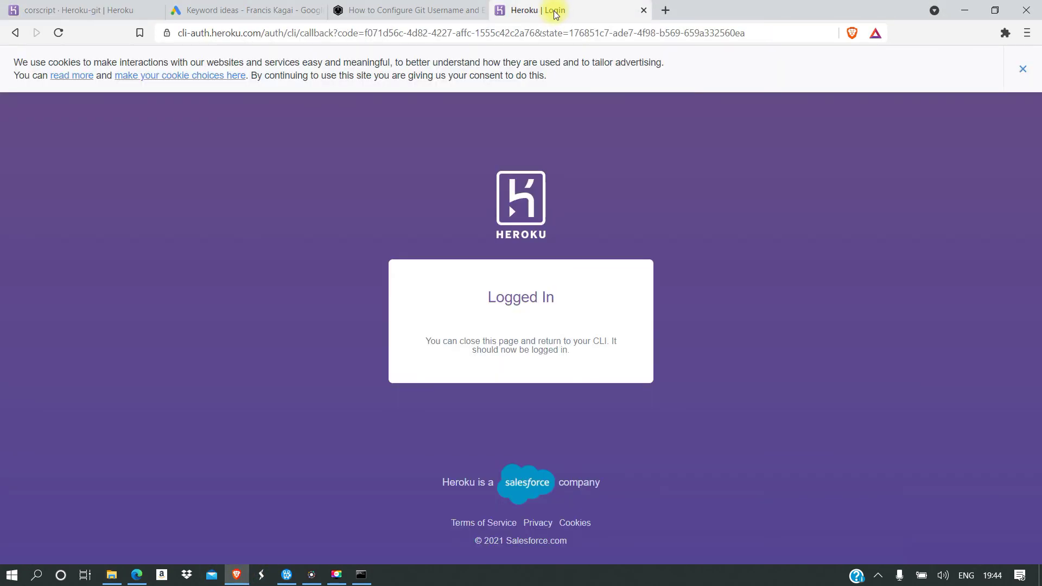
click(495, 38)
key(ctrl+v)
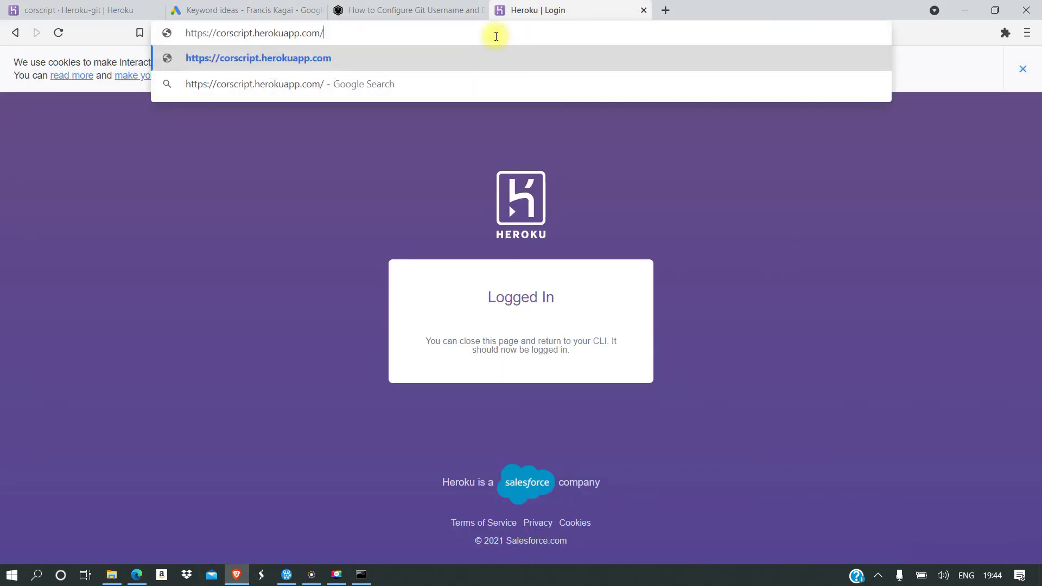
text(test)
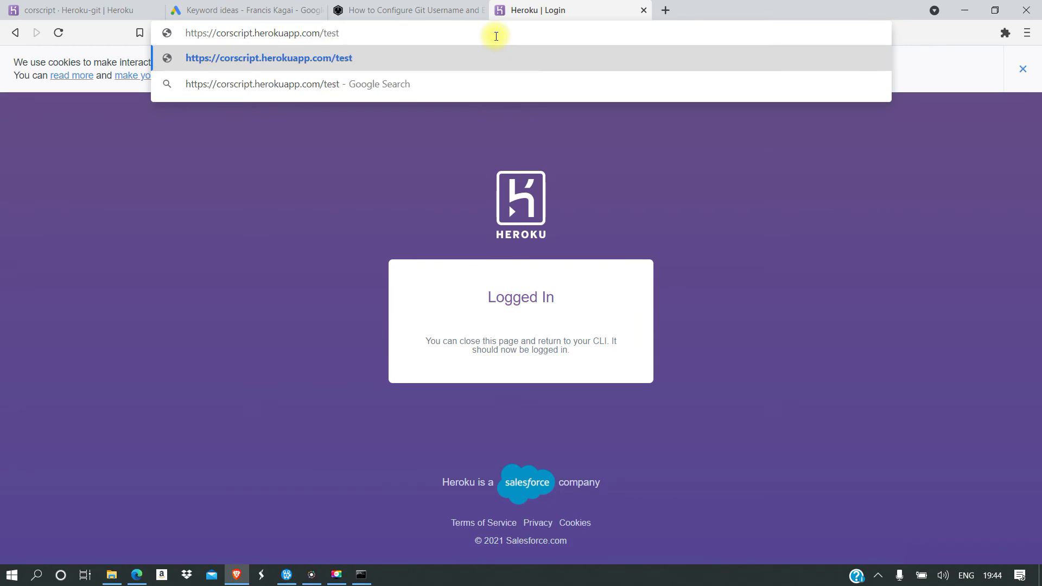
text(.php)
key(Return)
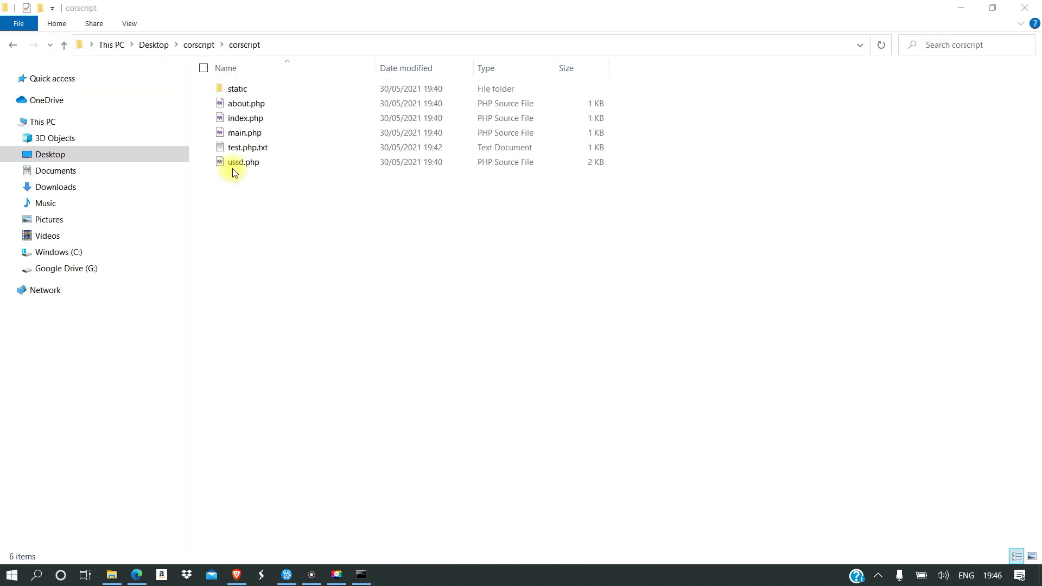
- Turn on file name extensions in the File Explorer view options
click(129, 22)
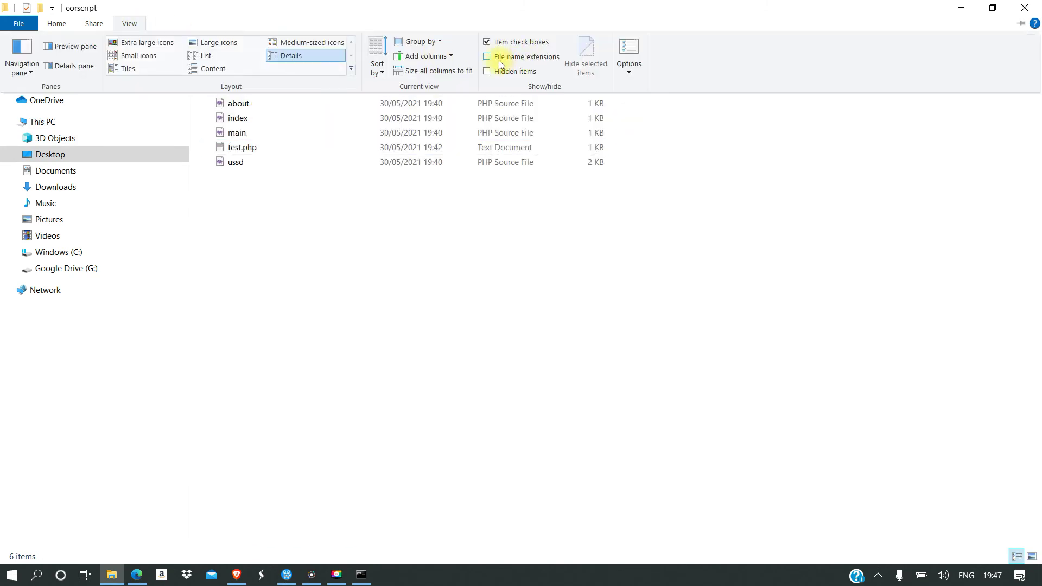
click(486, 57)
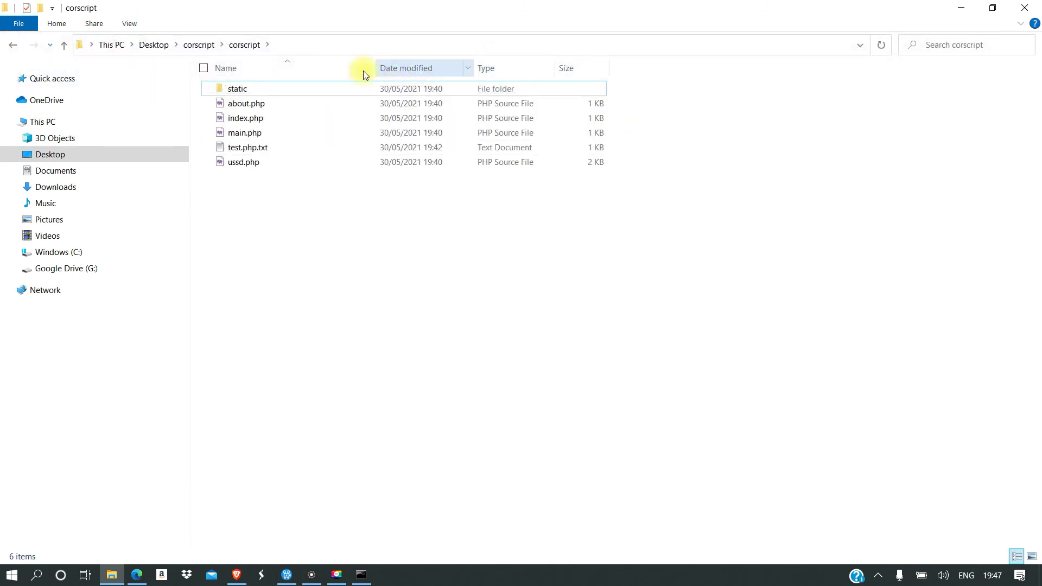
click(128, 24)
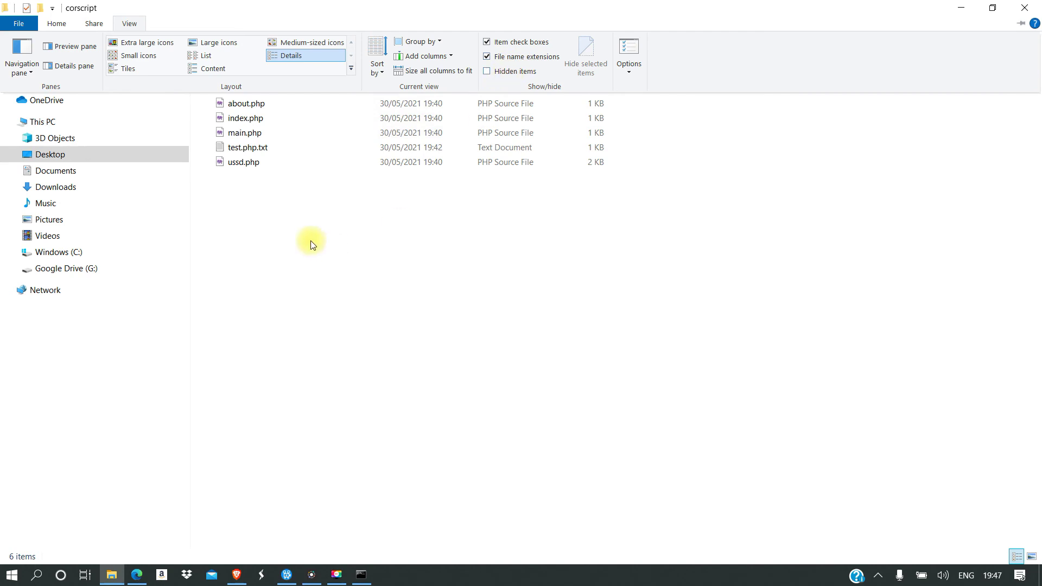
- Rename test.php.txt to test.php, confirming the extension change
right_click(247, 150)
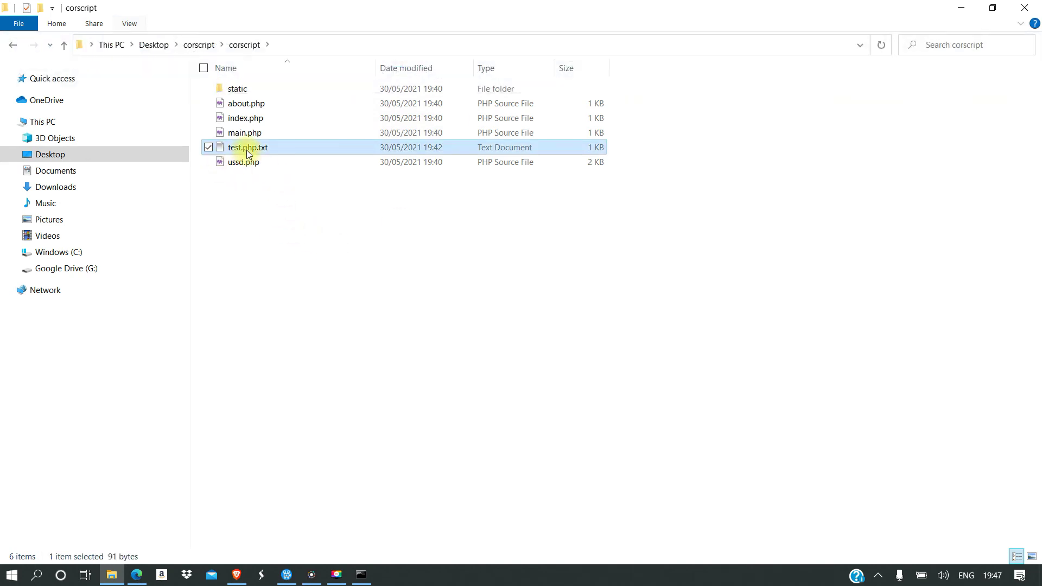
click(144, 480)
key(BackSpace)
key(BackSpace)
key(BackSpace)
key(BackSpace)
click(375, 209)
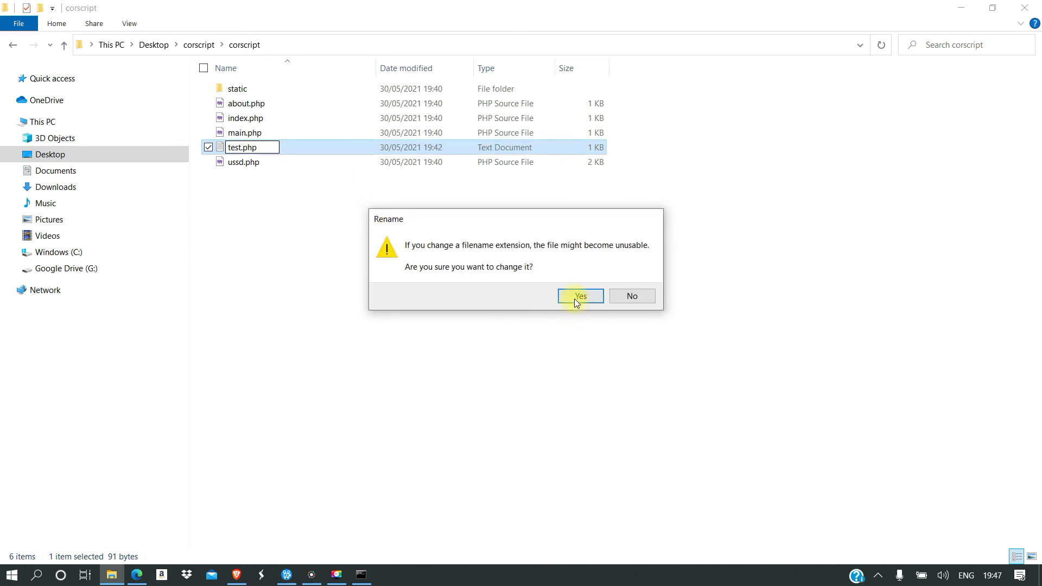
click(574, 299)
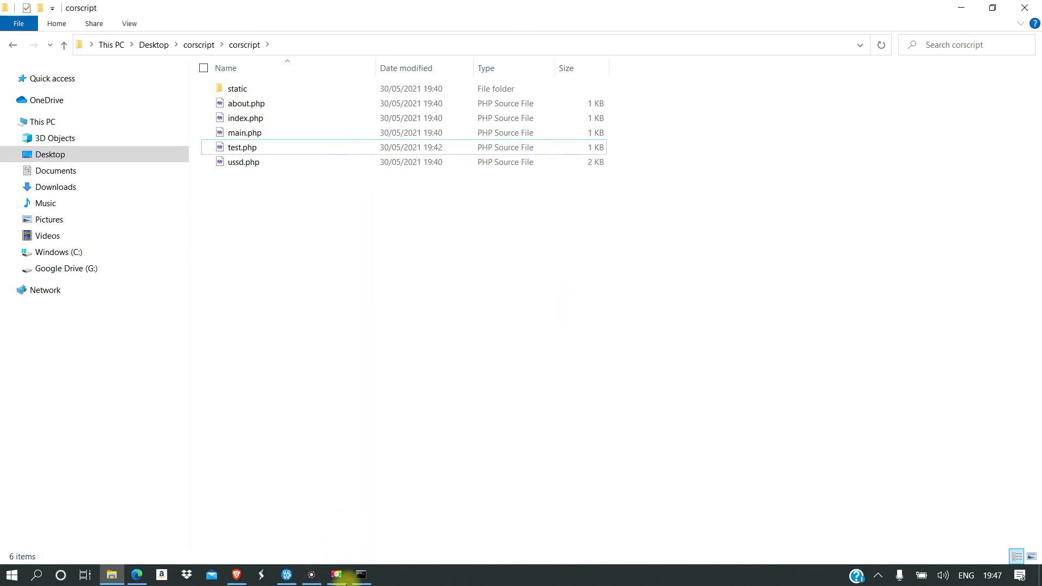
click(361, 575)
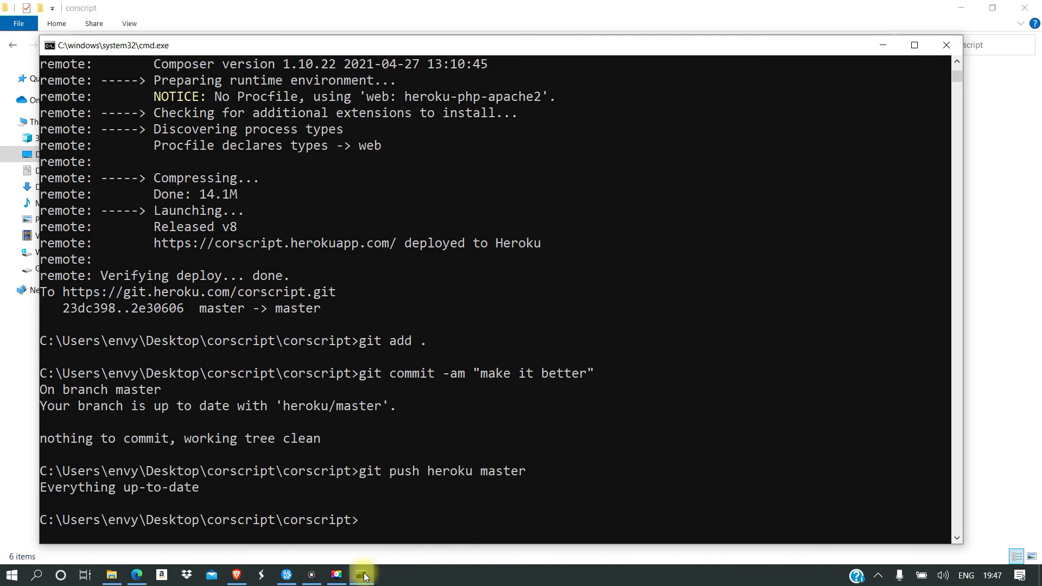
text(git)
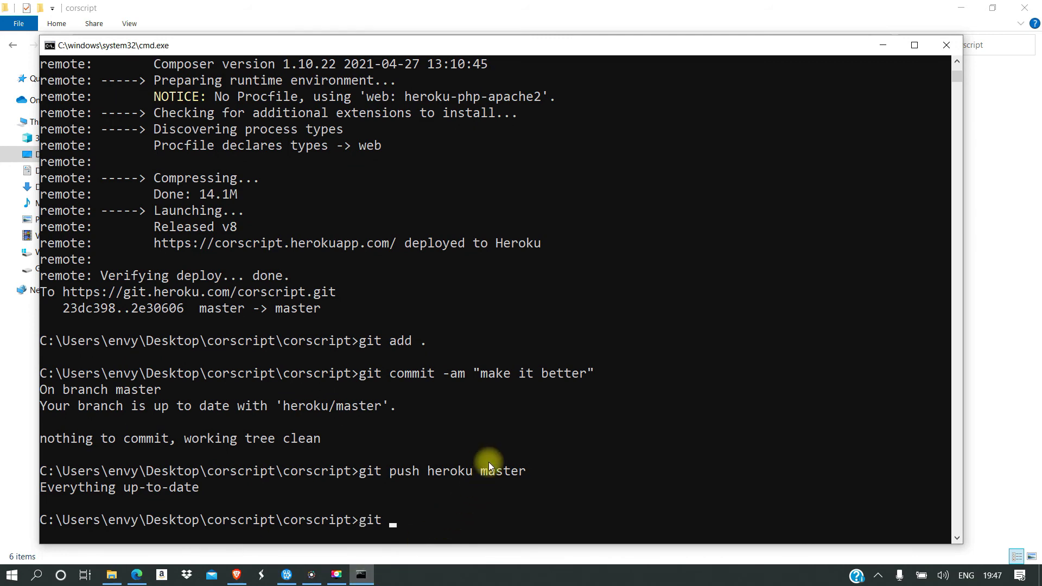
text( add .)
- Stage all changes, commit as "make it better", and push to Heroku master
key(Return)
text(he)
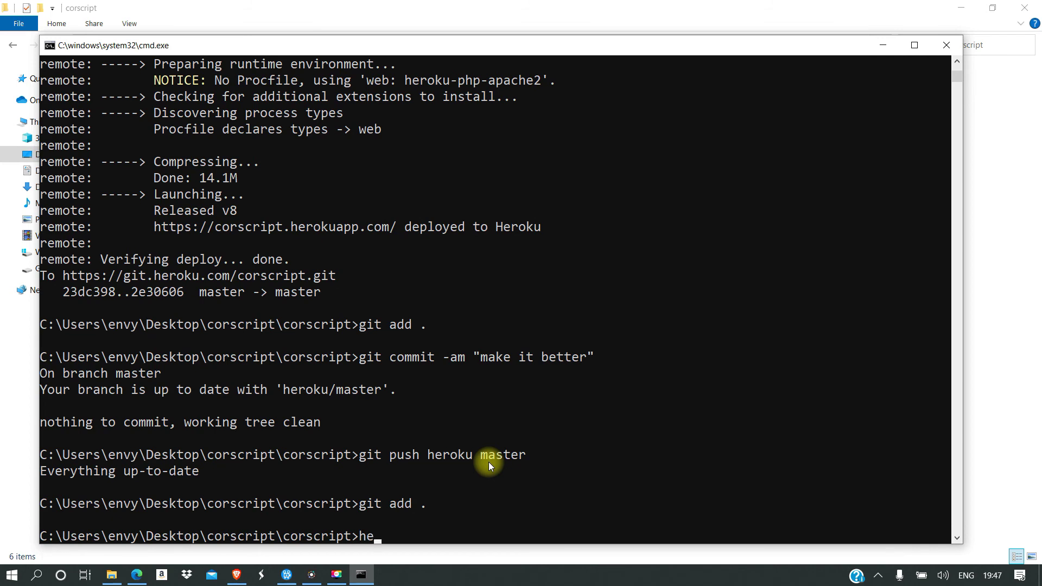
key(BackSpace)
key(BackSpace)
text(git comm)
text(it a)
key(BackSpace)
text(-am ")
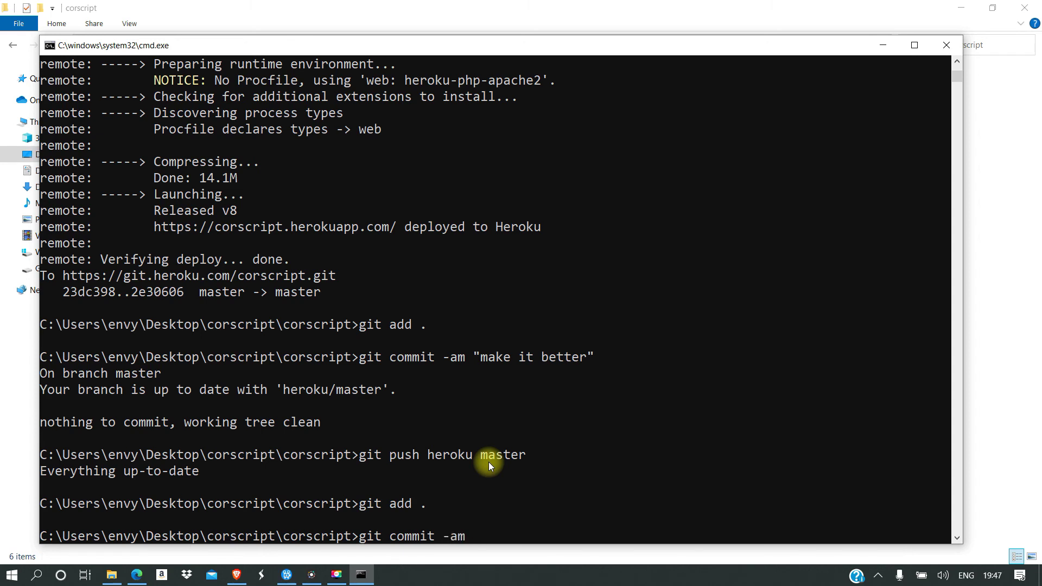
text(make )
text(it beer)
key(BackSpace)
key(BackSpace)
text(tter")
key(Return)
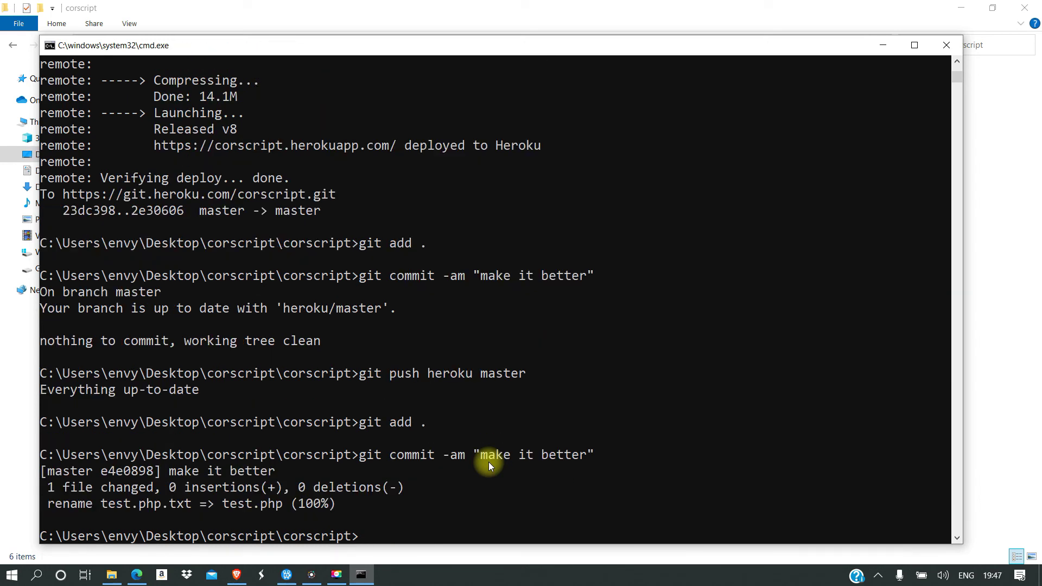
text(git)
text( push heroku)
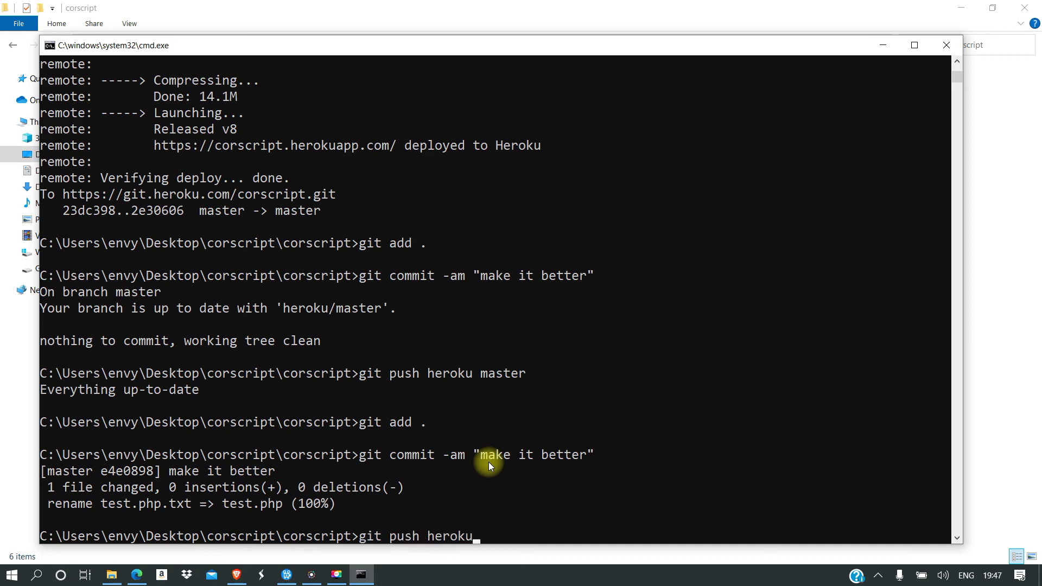
text( mast)
key(BackSpace)
text(t)
text(er)
key(Return)
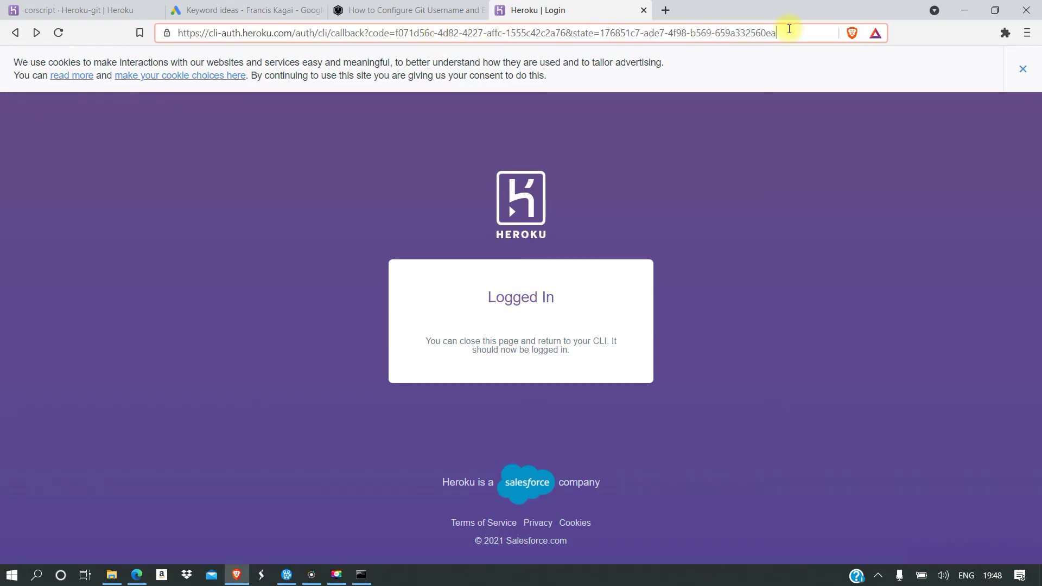
- From the corscript dashboard, open the live app and load corscript.herokuapp.com/test.php
drag(789, 30, 69, 33)
click(38, 10)
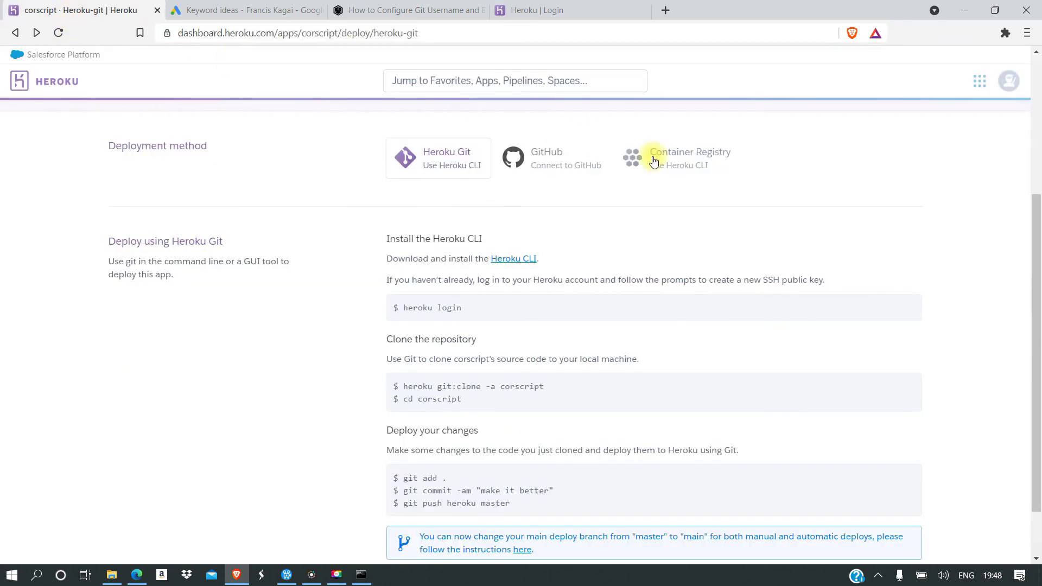
scroll(658, 163, up, 3)
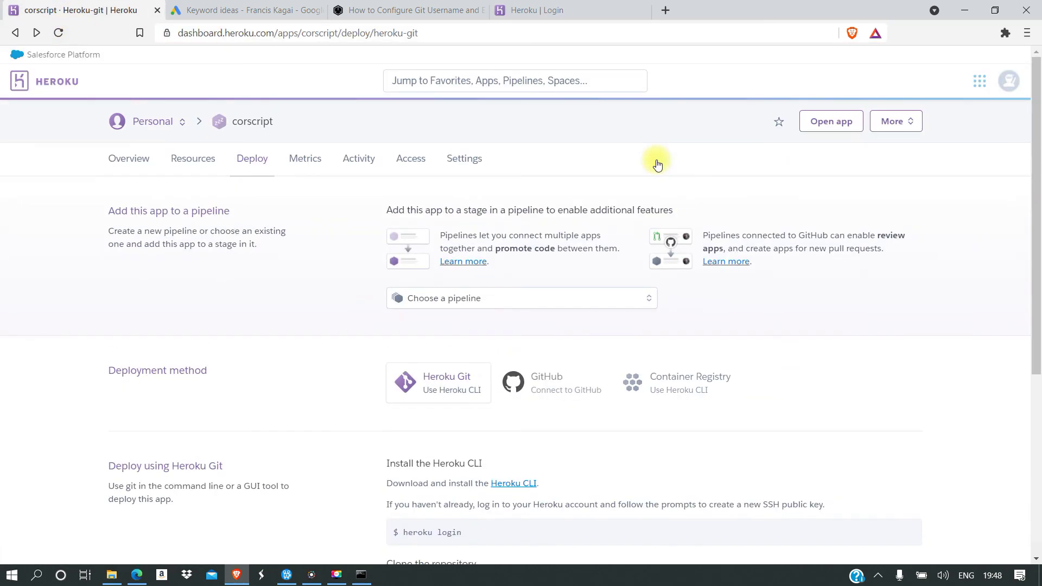
click(843, 125)
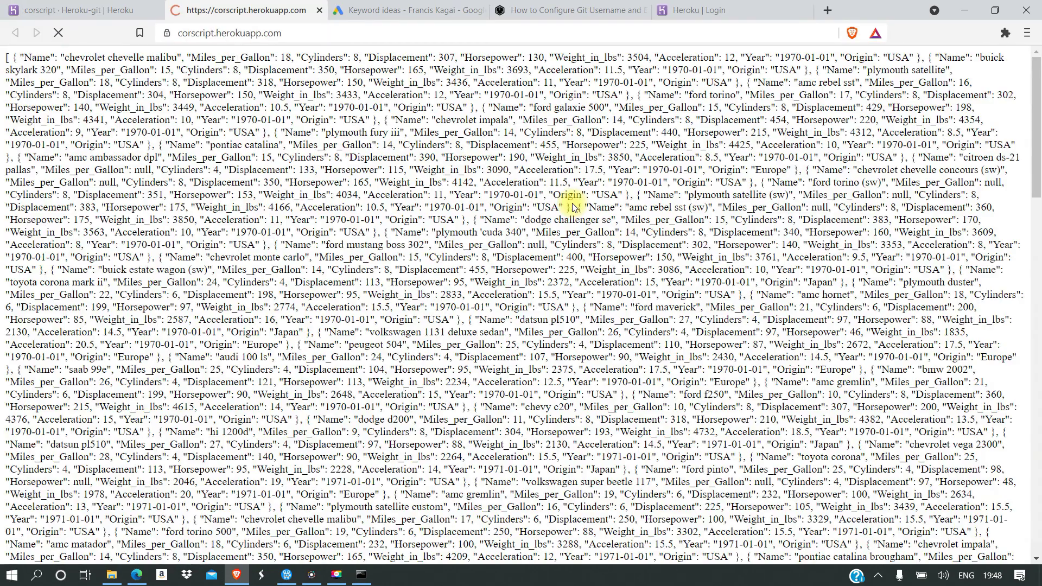
click(344, 33)
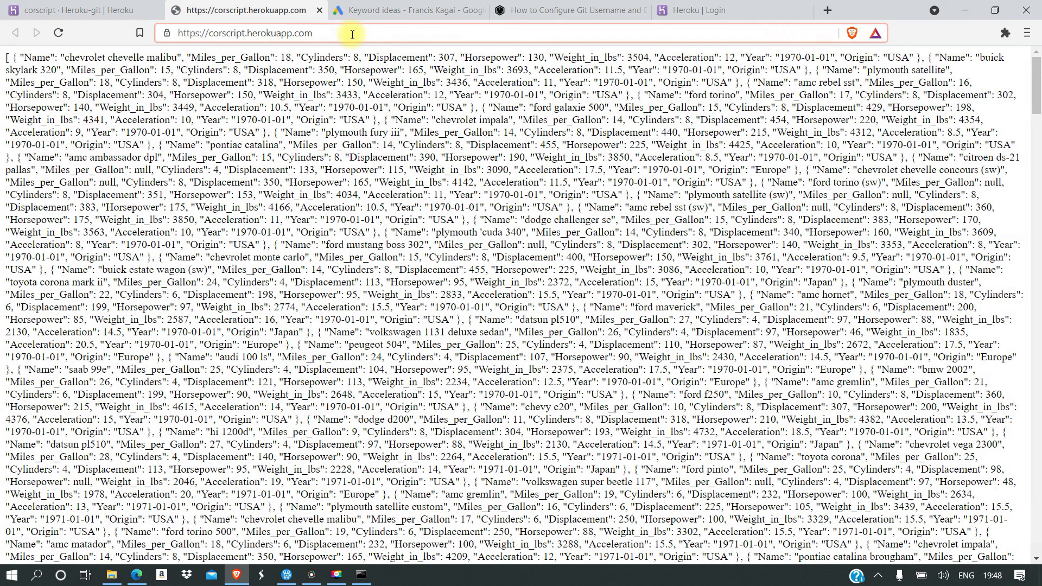
text(/test)
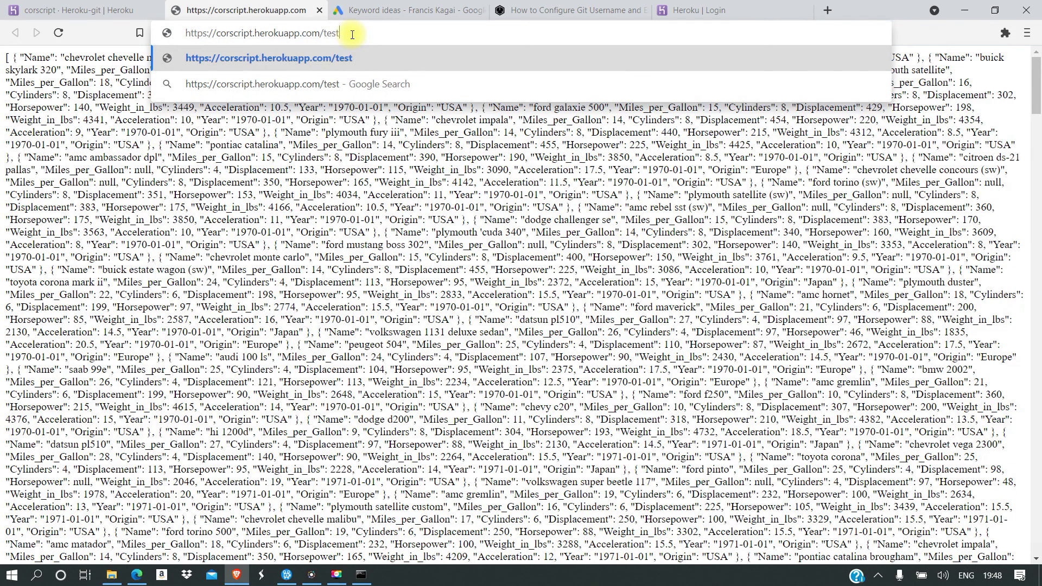
text(.php)
key(Return)
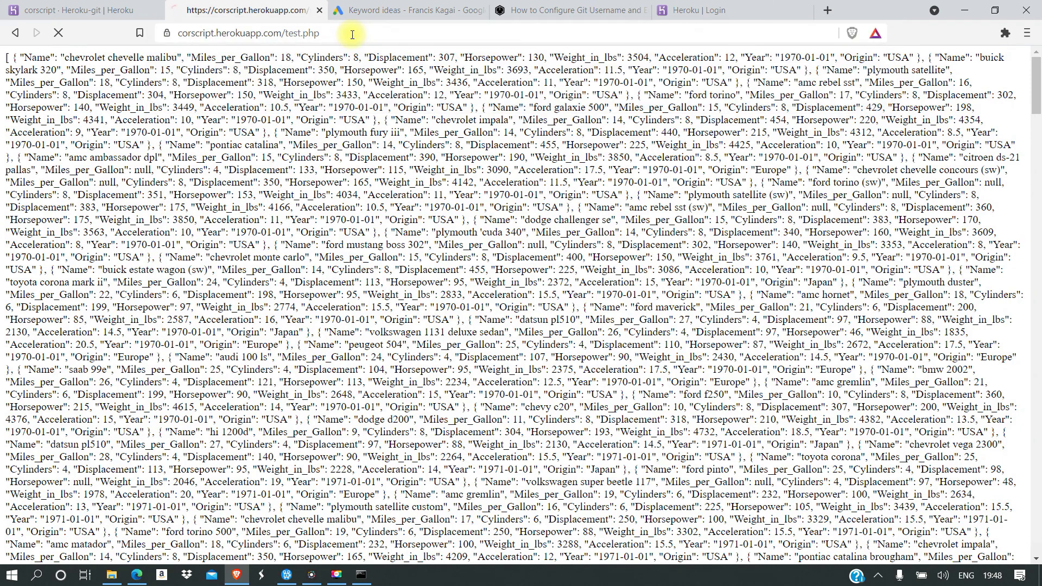